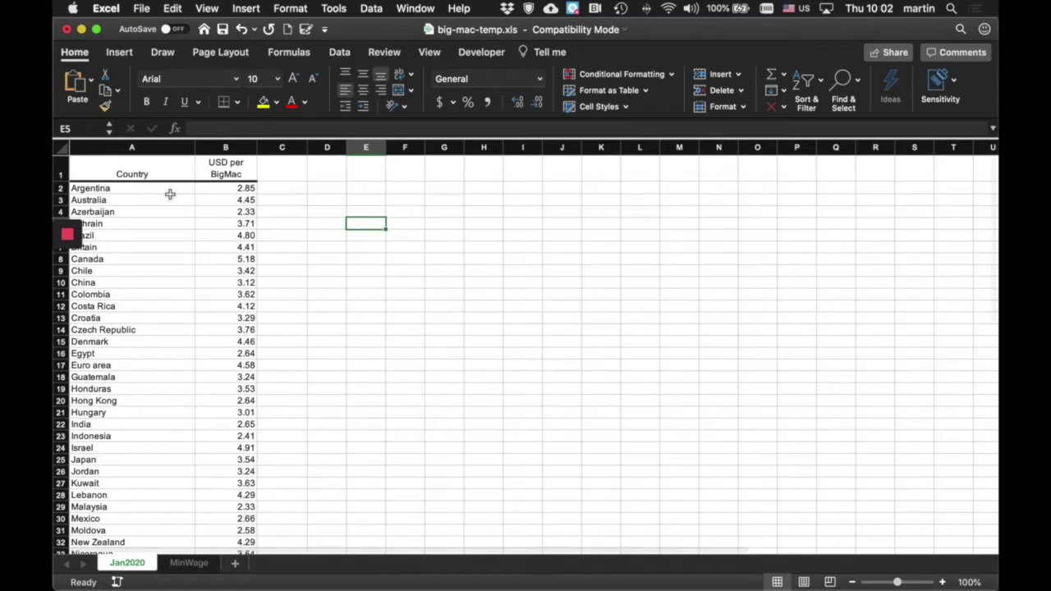
Step: Look over the MinWage wage data, then select the empty cell beside Argentina's price on Jan2020
{"action": "left_click", "coordinate": [140, 191]}
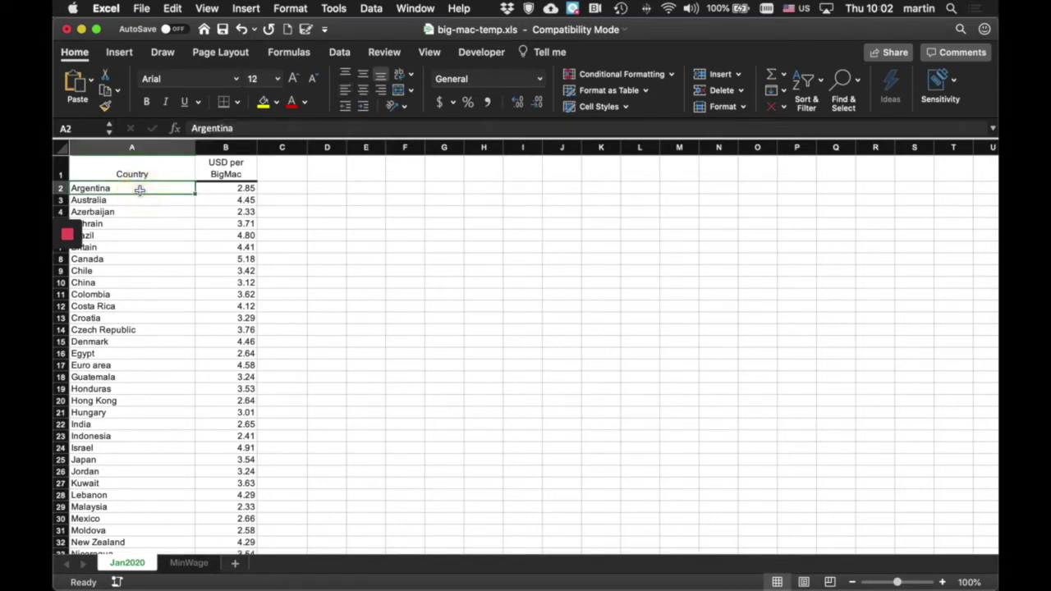
{"action": "left_click", "coordinate": [189, 564]}
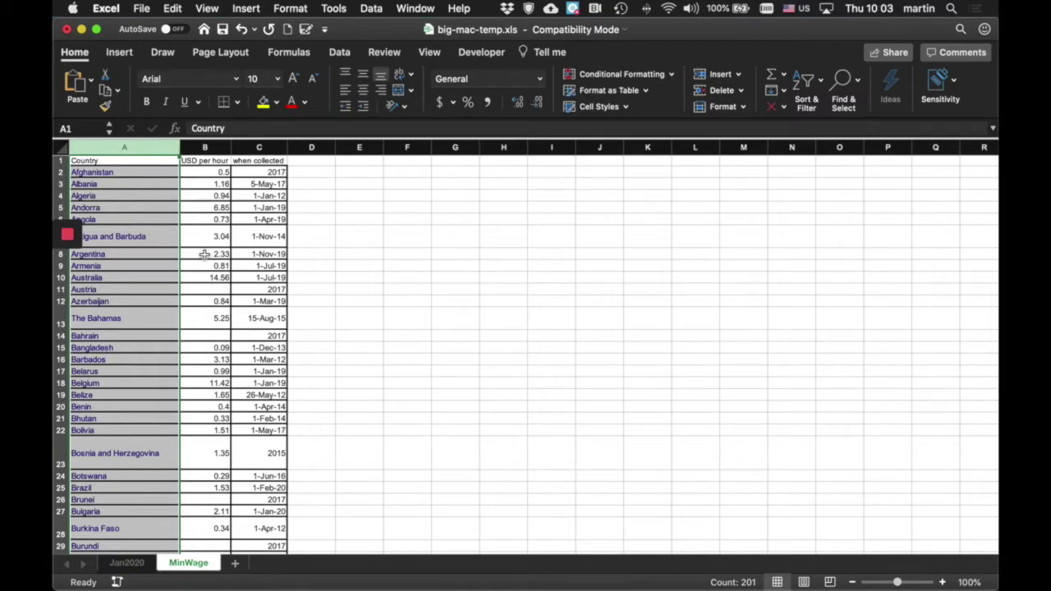
{"action": "left_click", "coordinate": [142, 565]}
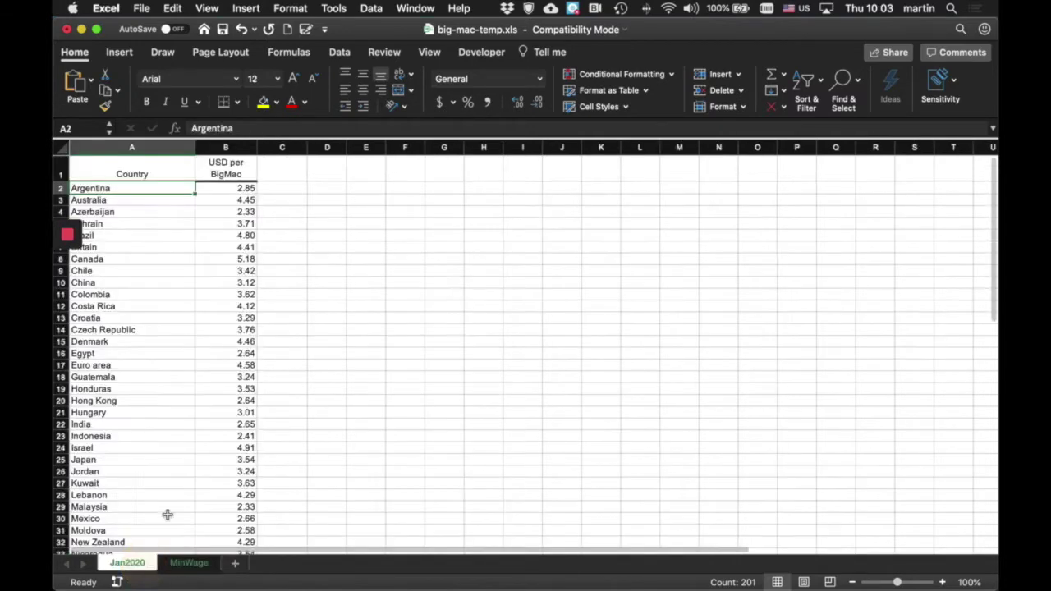
{"action": "left_click", "coordinate": [282, 188]}
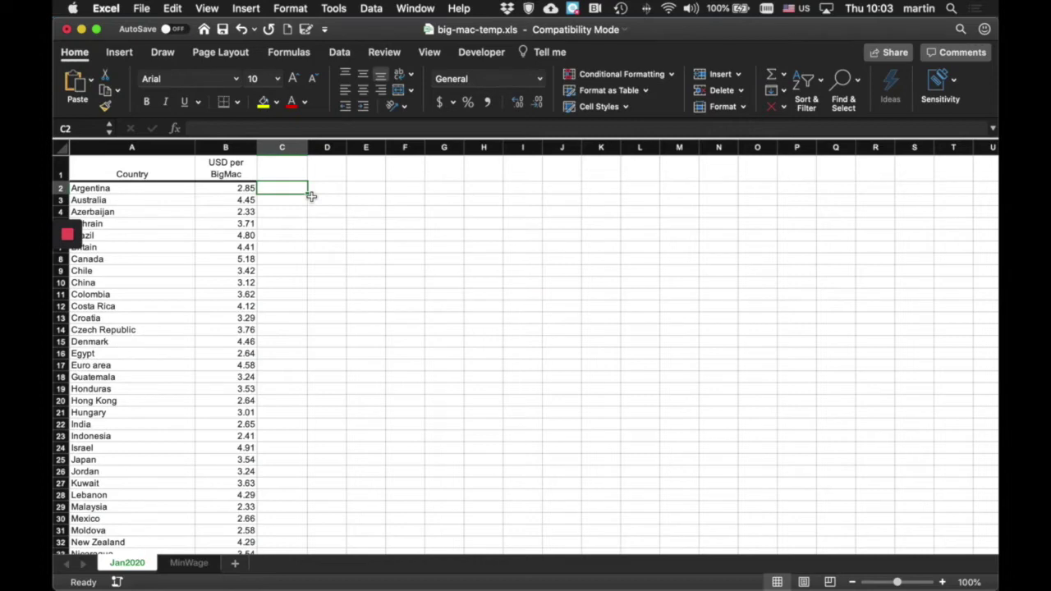
Step: Select the MinWage data range A2:C201, starting from Afghanistan
{"action": "left_click", "coordinate": [189, 564]}
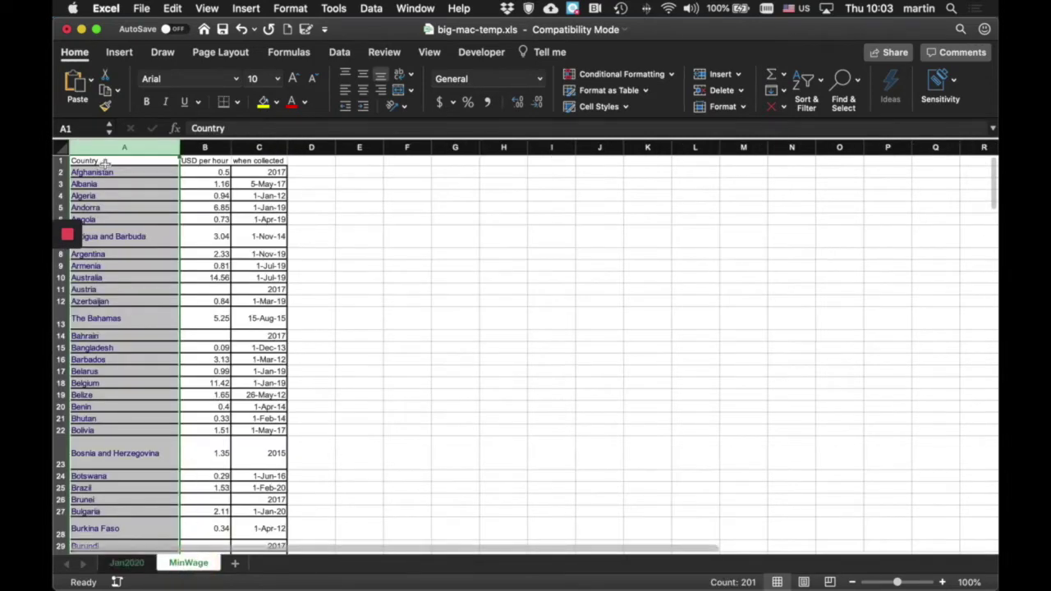
{"action": "left_click", "coordinate": [372, 351]}
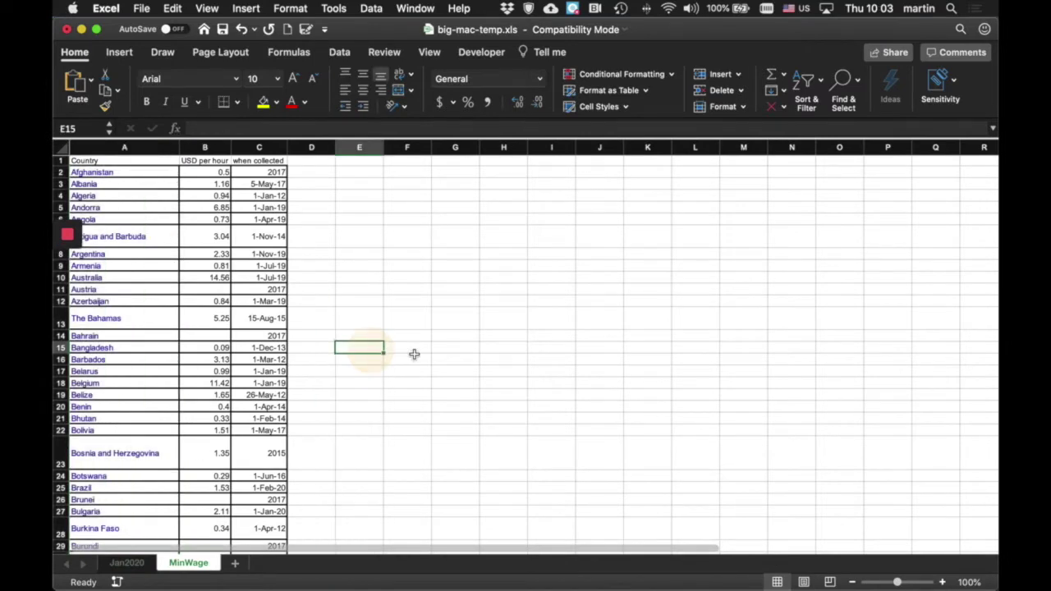
{"action": "left_click", "coordinate": [117, 172]}
{"action": "scroll", "coordinate": [243, 432], "scroll_direction": "down", "scroll_amount": 10}
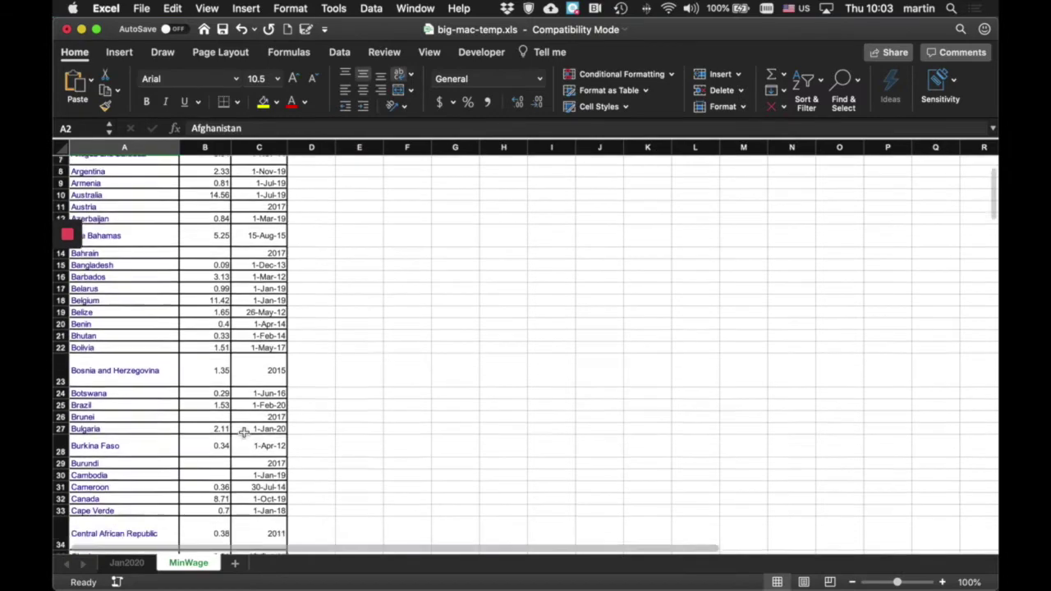
{"action": "scroll", "coordinate": [244, 432], "scroll_direction": "down", "scroll_amount": 20}
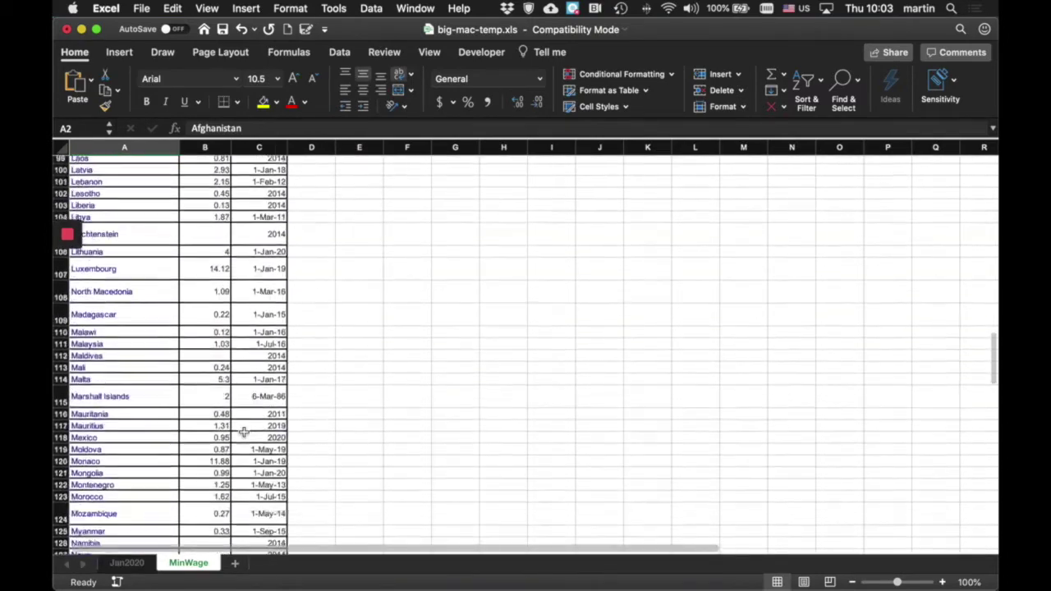
{"action": "key", "text": "super+shift+Right"}
{"action": "key", "text": "super+shift+Down"}
{"action": "scroll", "coordinate": [244, 432], "scroll_direction": "up", "scroll_amount": 20}
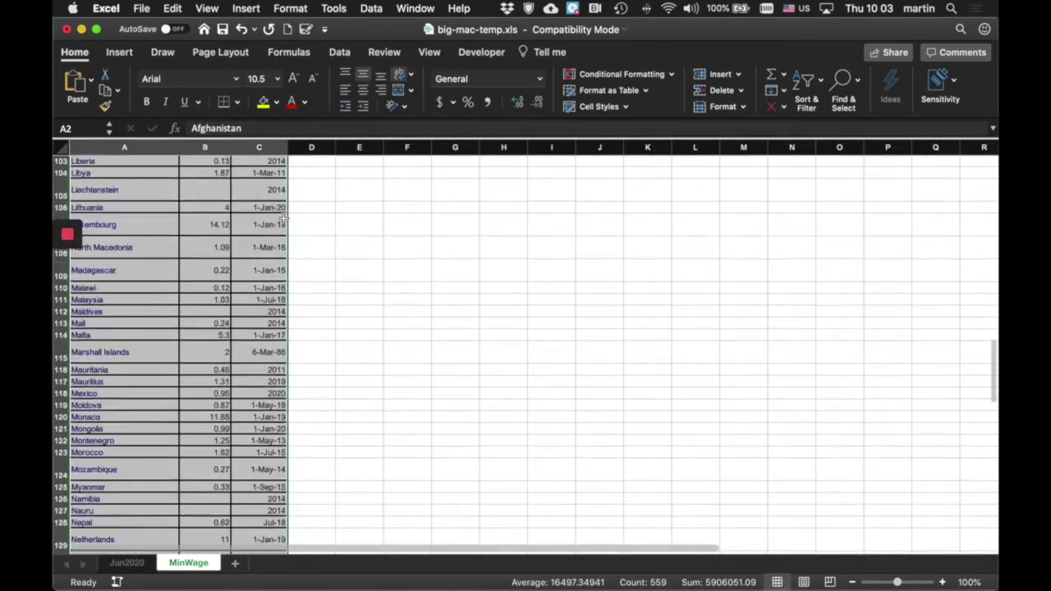
Step: Sort the selection A to Z by the country column, then return to Jan2020
{"action": "left_click", "coordinate": [372, 9]}
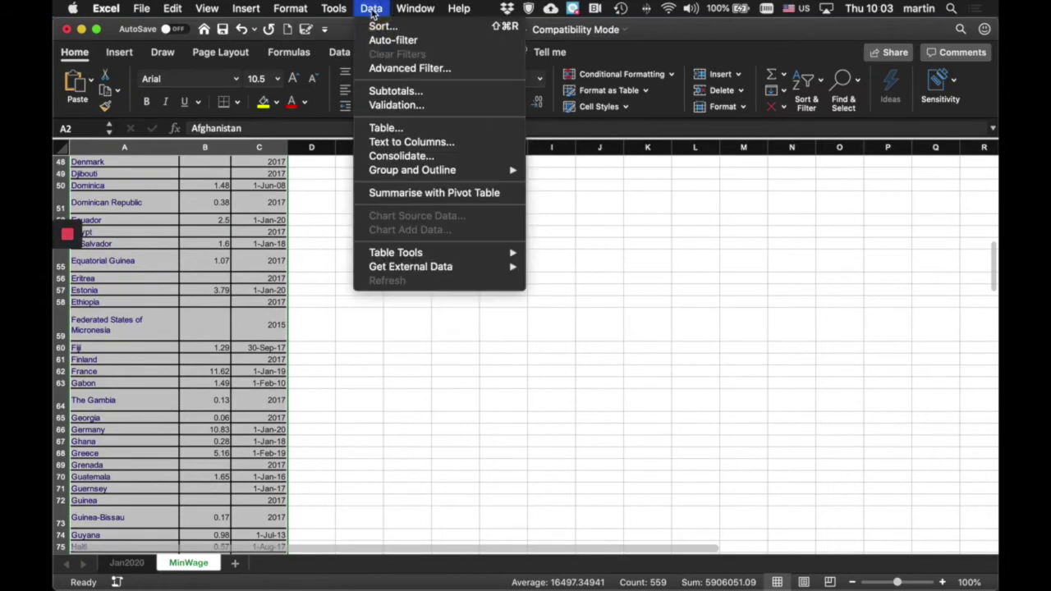
{"action": "left_click", "coordinate": [382, 25]}
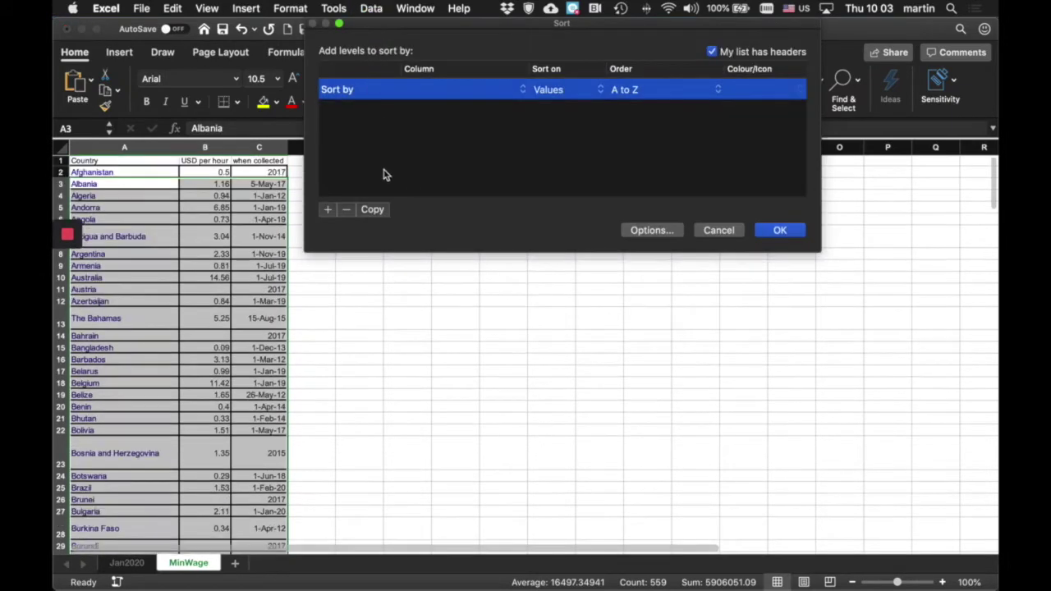
{"action": "left_click", "coordinate": [424, 92]}
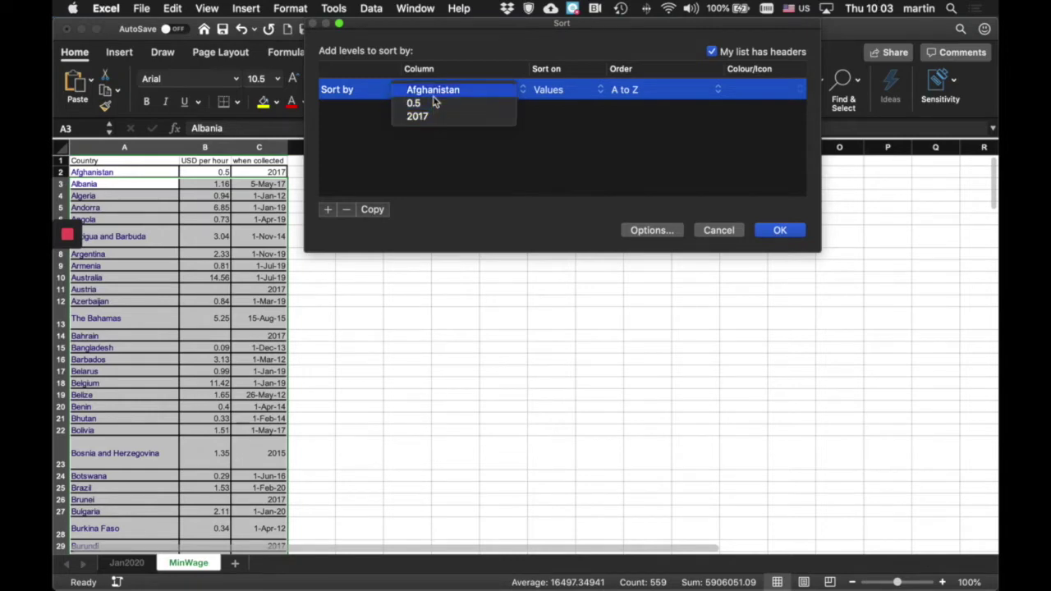
{"action": "left_click", "coordinate": [432, 91]}
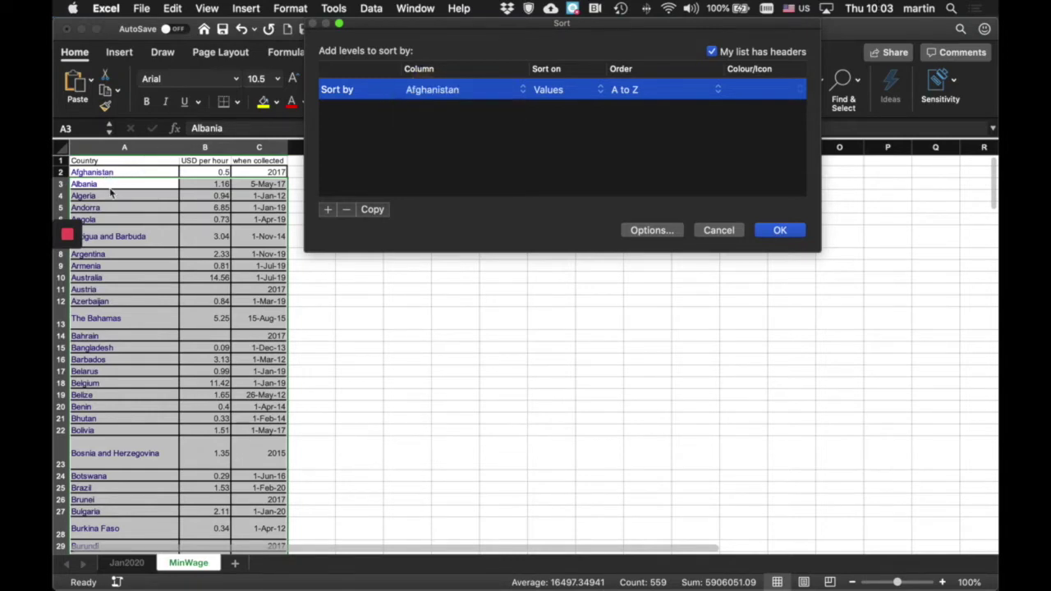
{"action": "left_click", "coordinate": [784, 231]}
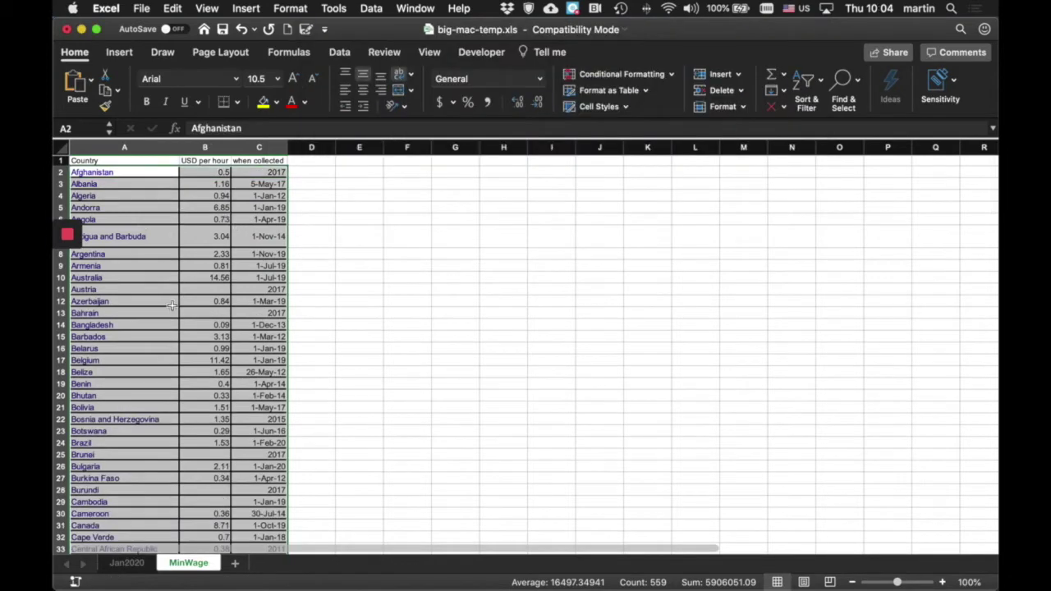
{"action": "left_click", "coordinate": [128, 564]}
Step: Start a VLOOKUP in C2 using Argentina in A2 as the lookup value
{"action": "left_click", "coordinate": [283, 190]}
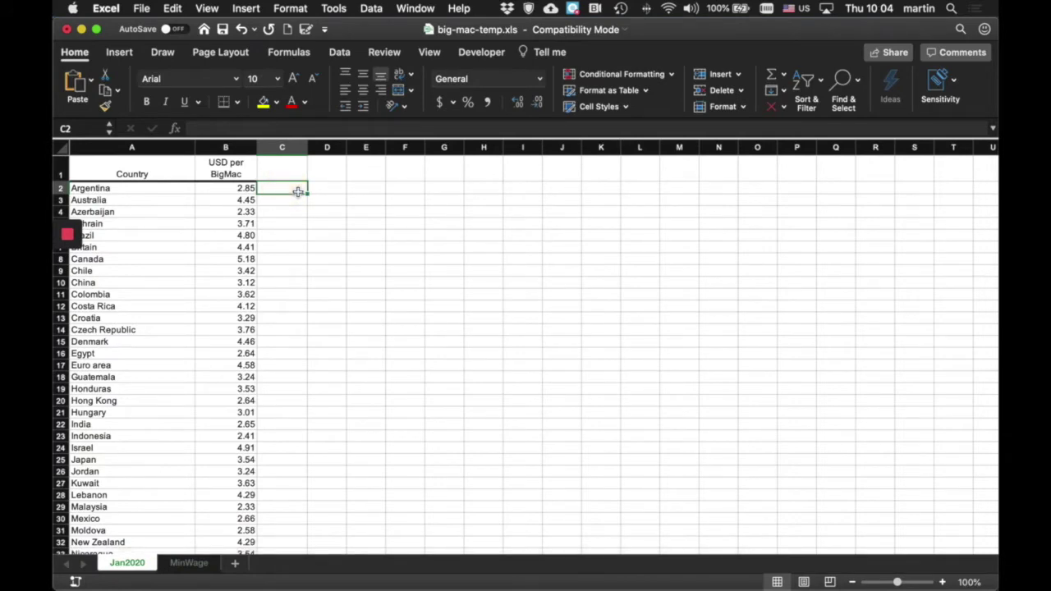
{"action": "type", "text": "="}
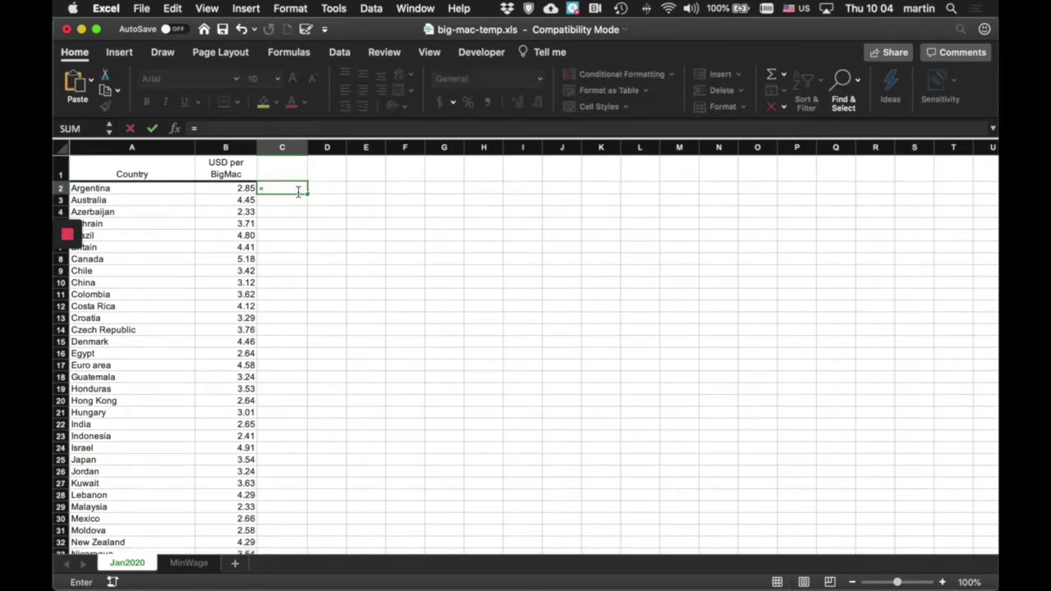
{"action": "type", "text": "vlooku"}
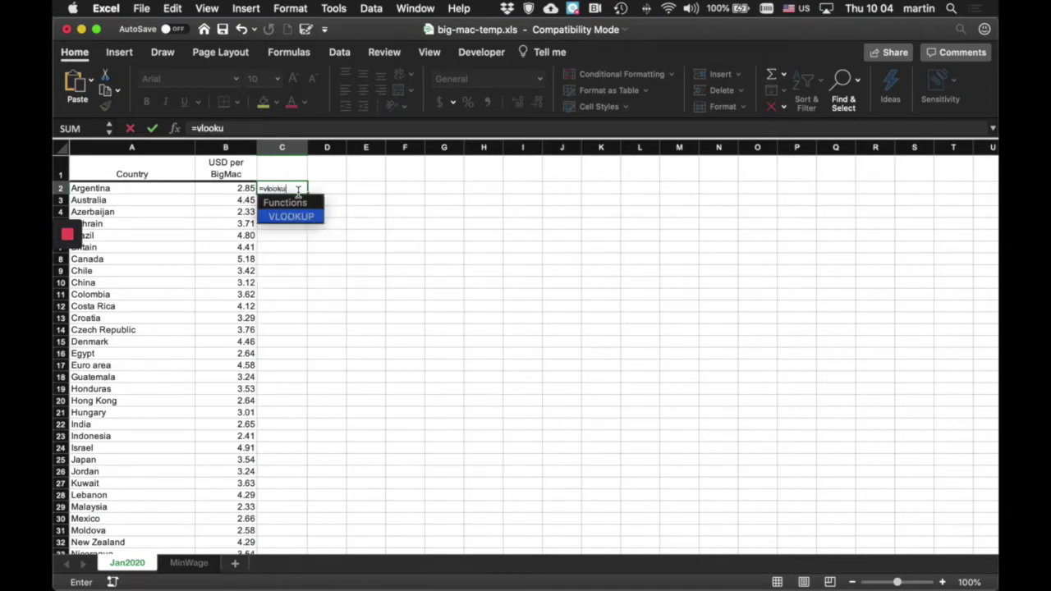
{"action": "type", "text": "p("}
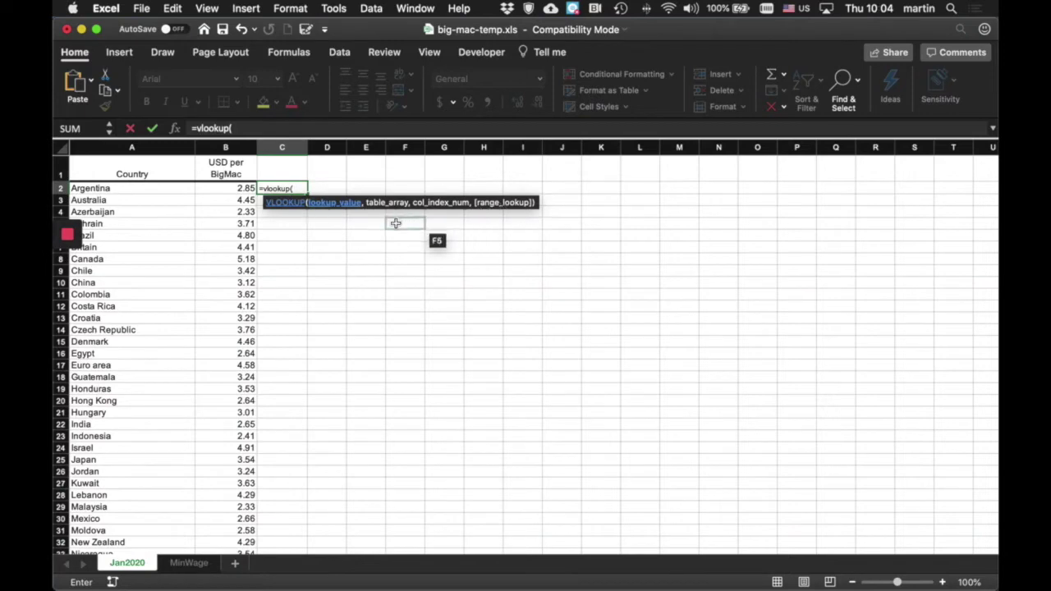
{"action": "left_click", "coordinate": [254, 128]}
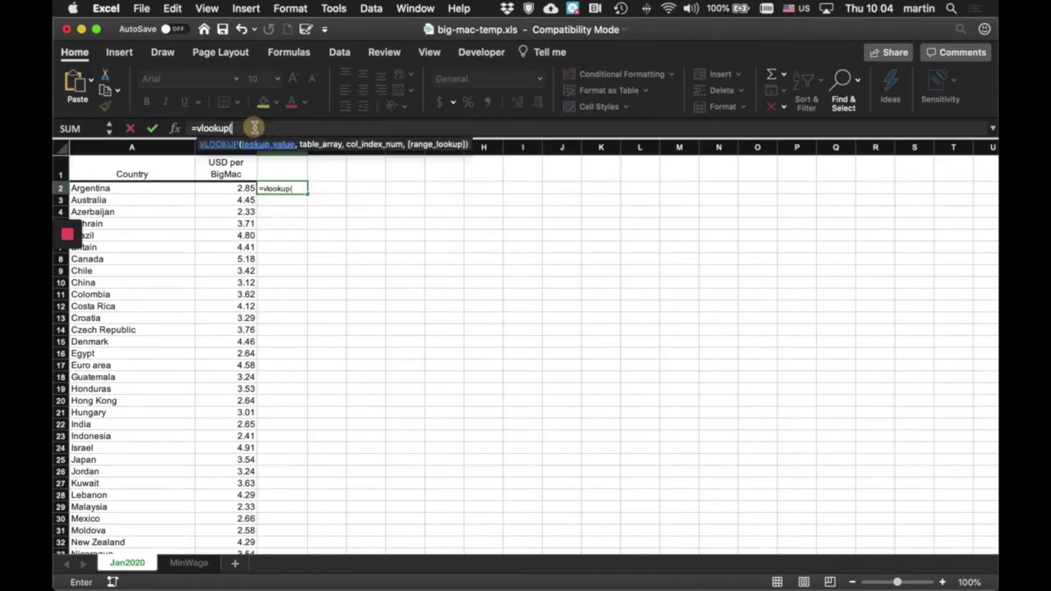
{"action": "left_click", "coordinate": [116, 188]}
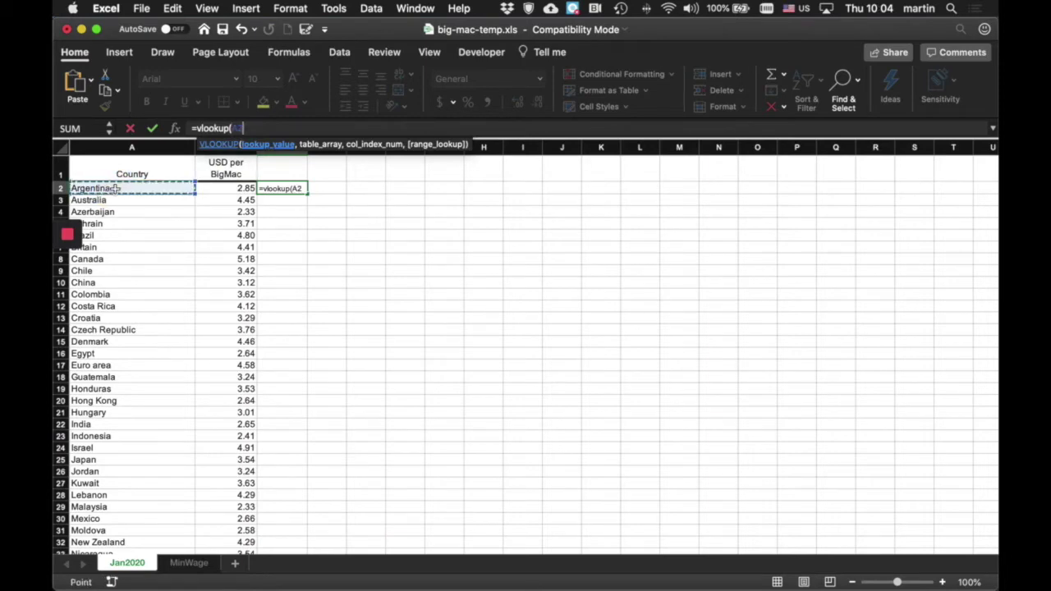
{"action": "type", "text": ","}
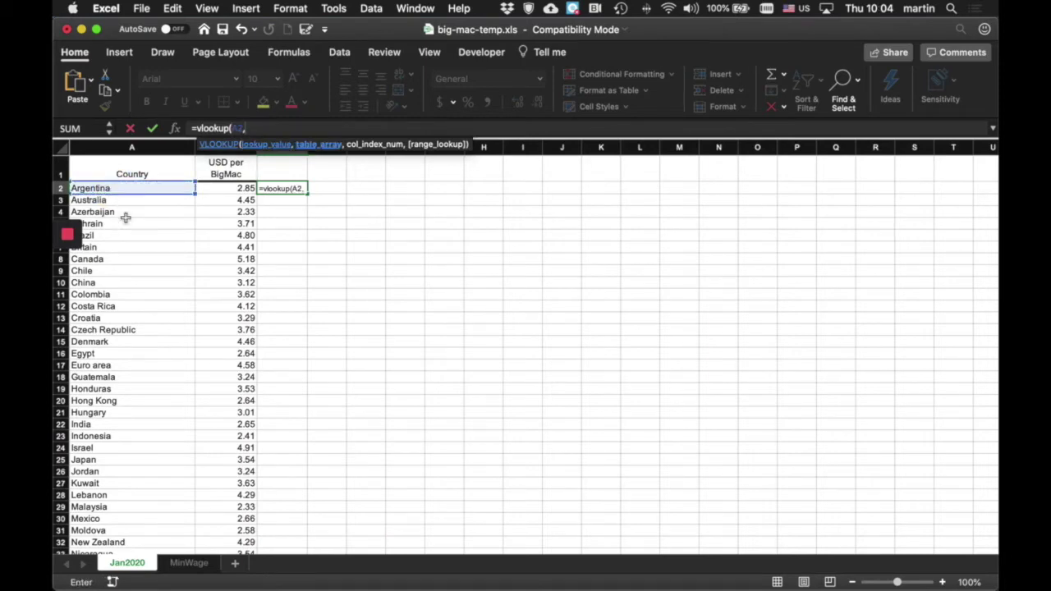
Step: Finish the lookup with table MinWage!A2:C201, column 2, FALSE, returning 2.33
{"action": "left_click", "coordinate": [200, 564]}
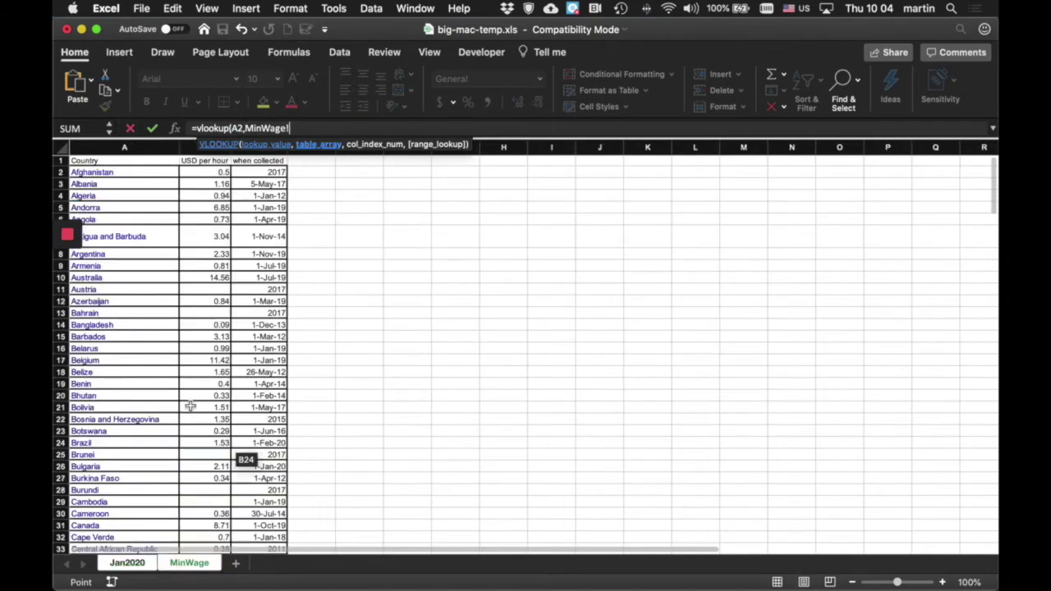
{"action": "left_click", "coordinate": [144, 174]}
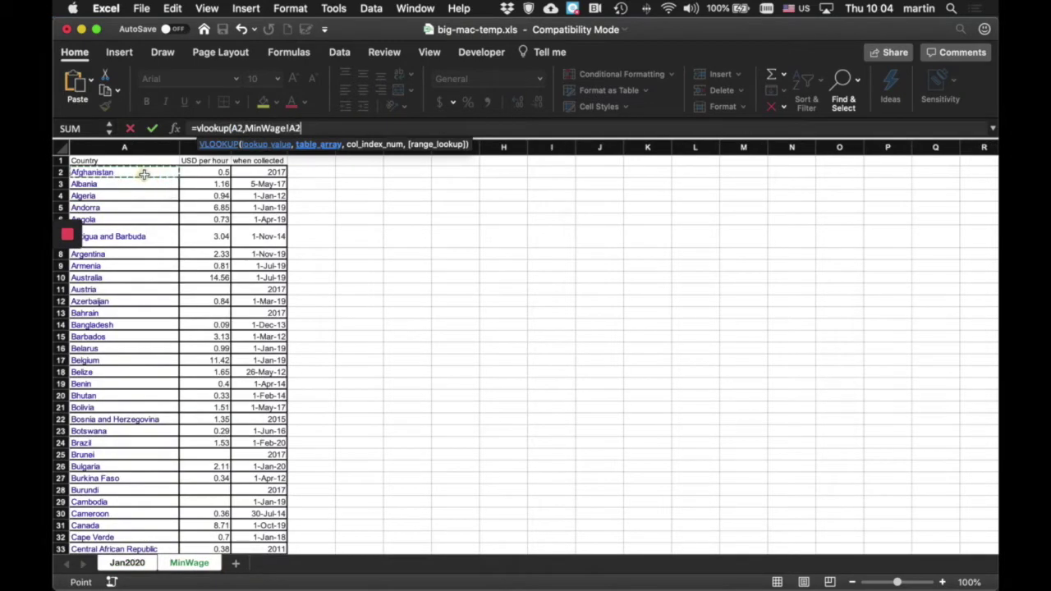
{"action": "scroll", "coordinate": [247, 378], "scroll_direction": "down", "scroll_amount": 5}
{"action": "scroll", "coordinate": [235, 376], "scroll_direction": "down", "scroll_amount": 20}
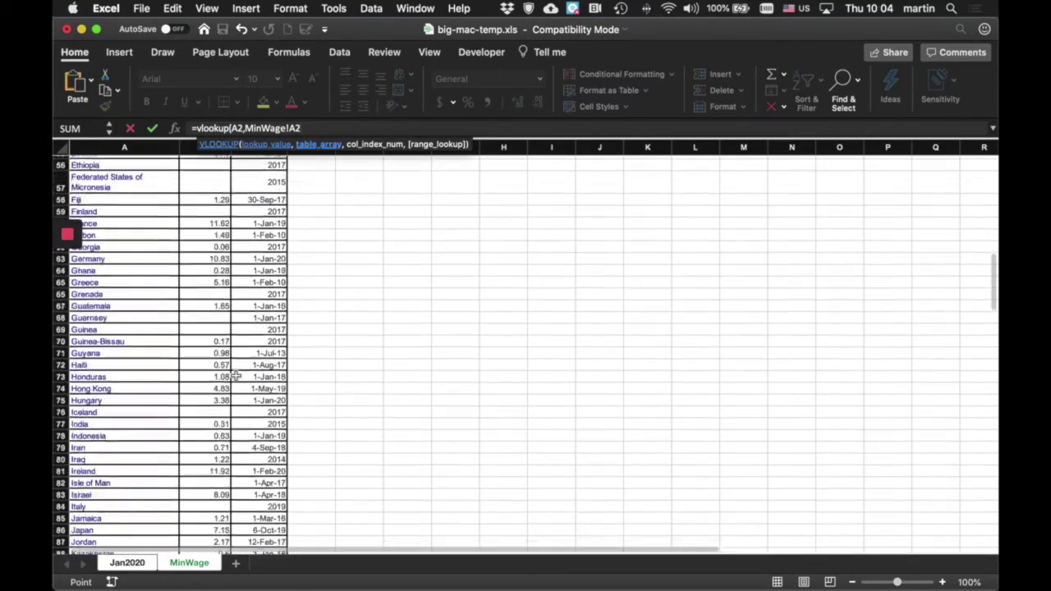
{"action": "scroll", "coordinate": [236, 376], "scroll_direction": "down", "scroll_amount": 12}
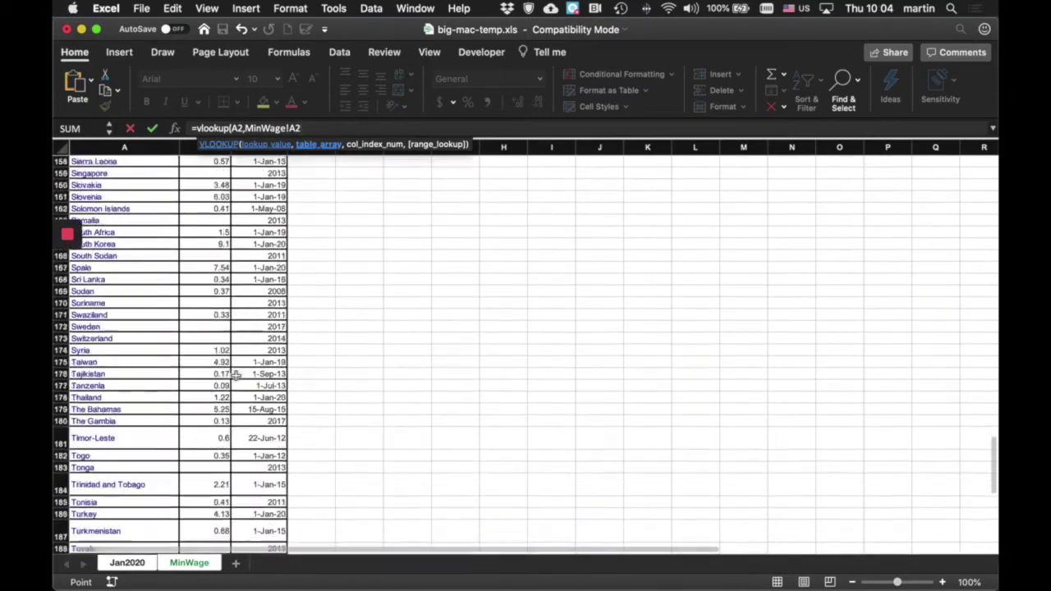
{"action": "left_click", "coordinate": [260, 337], "text": "shift"}
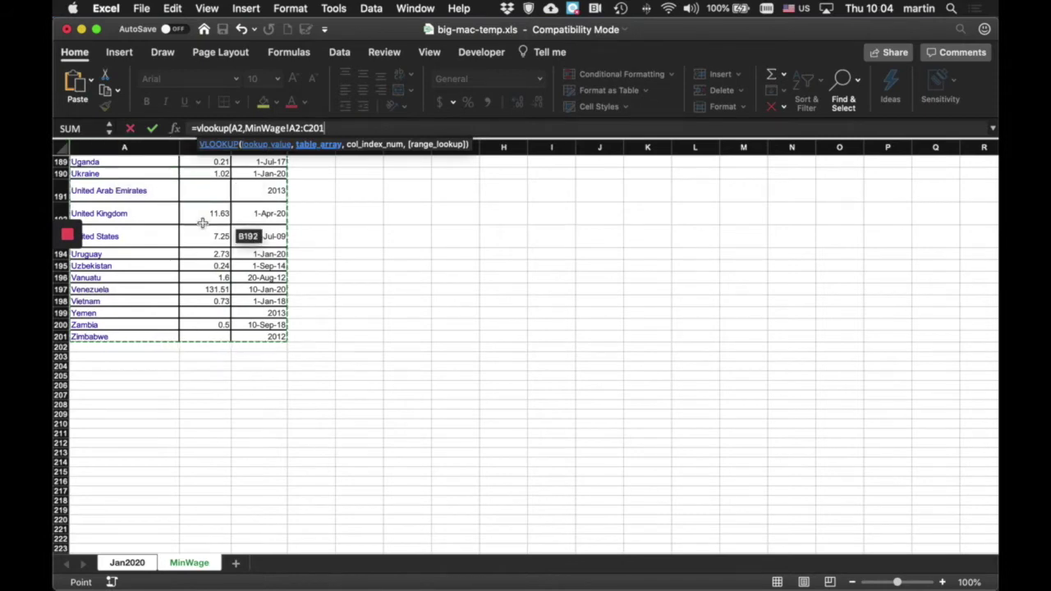
{"action": "type", "text": ",2"}
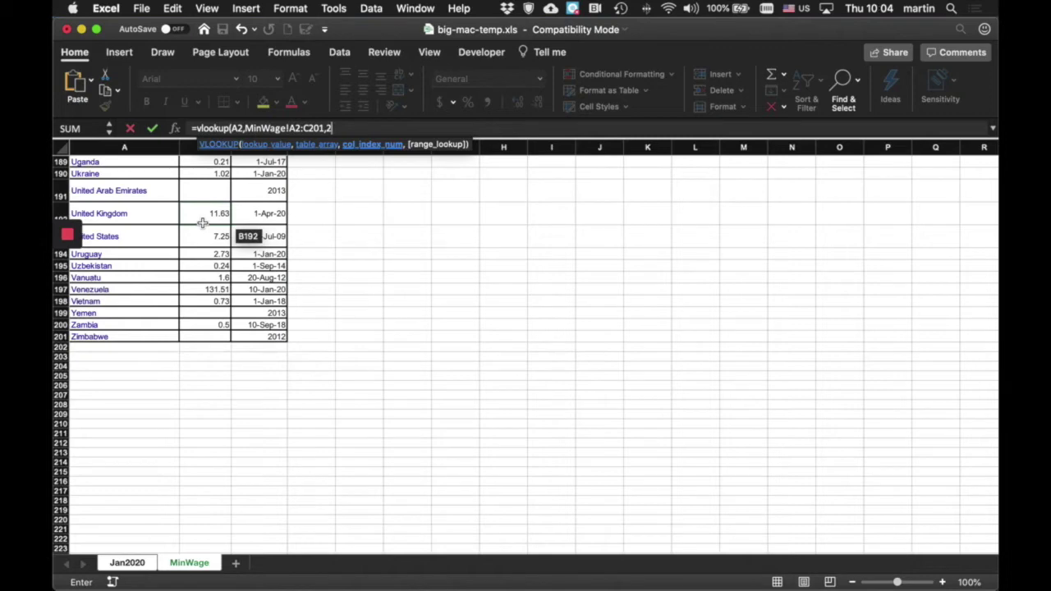
{"action": "type", "text": ",false"}
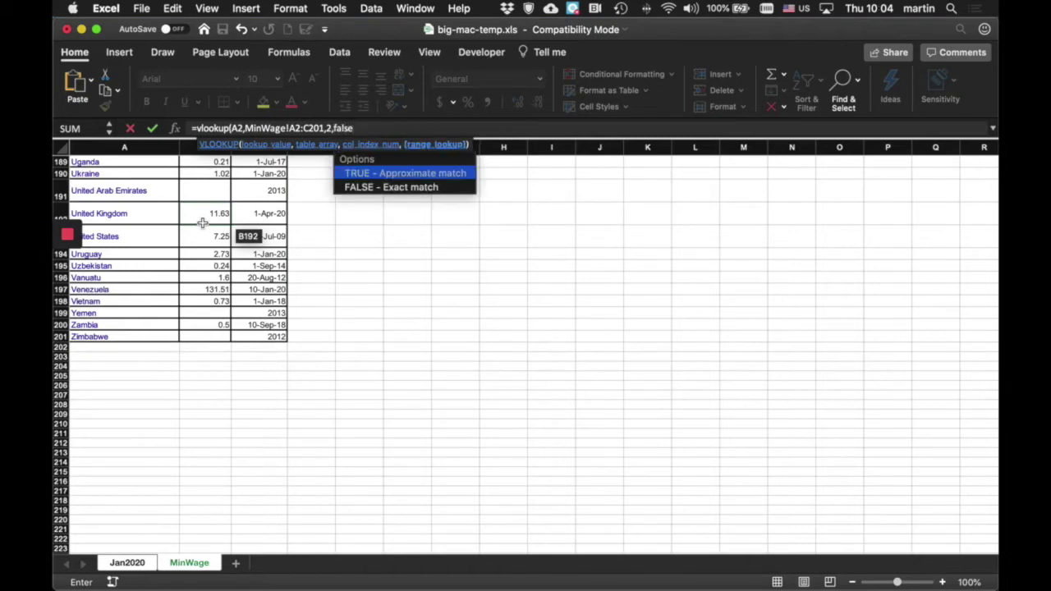
{"action": "type", "text": ")"}
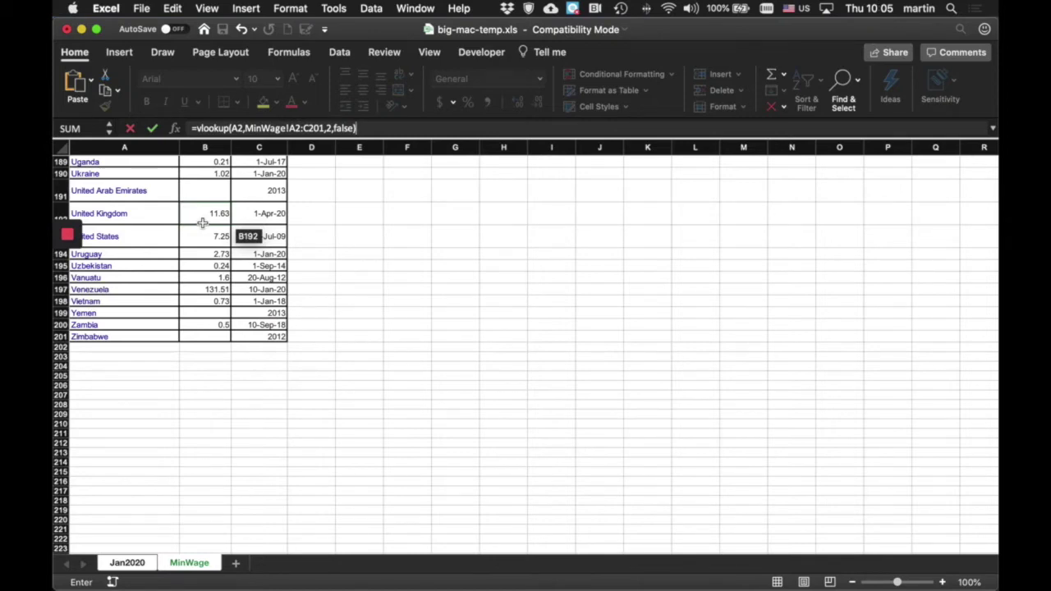
{"action": "key", "text": "Return"}
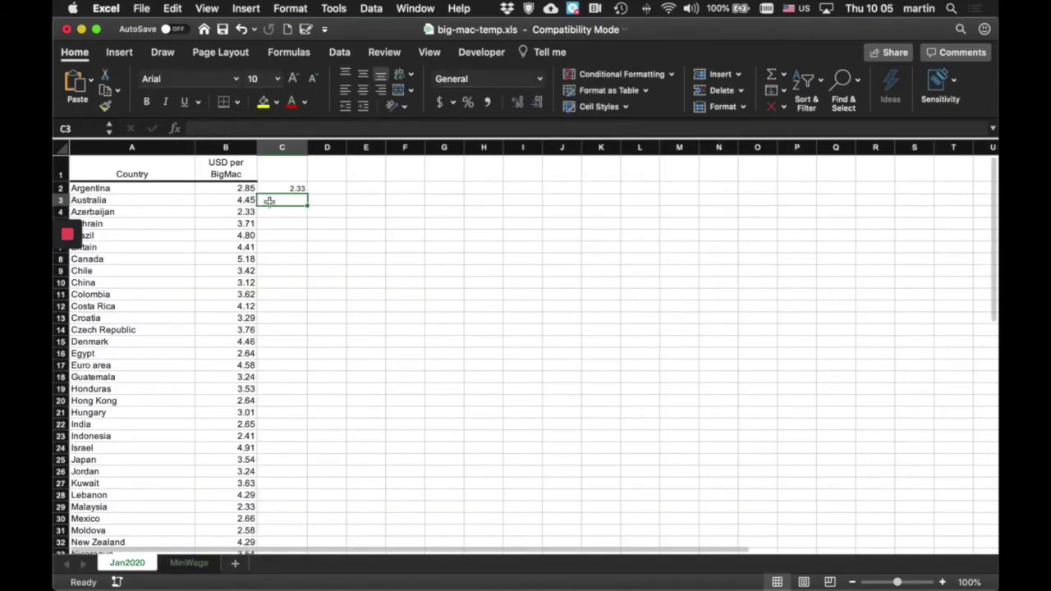
{"action": "left_click", "coordinate": [281, 188]}
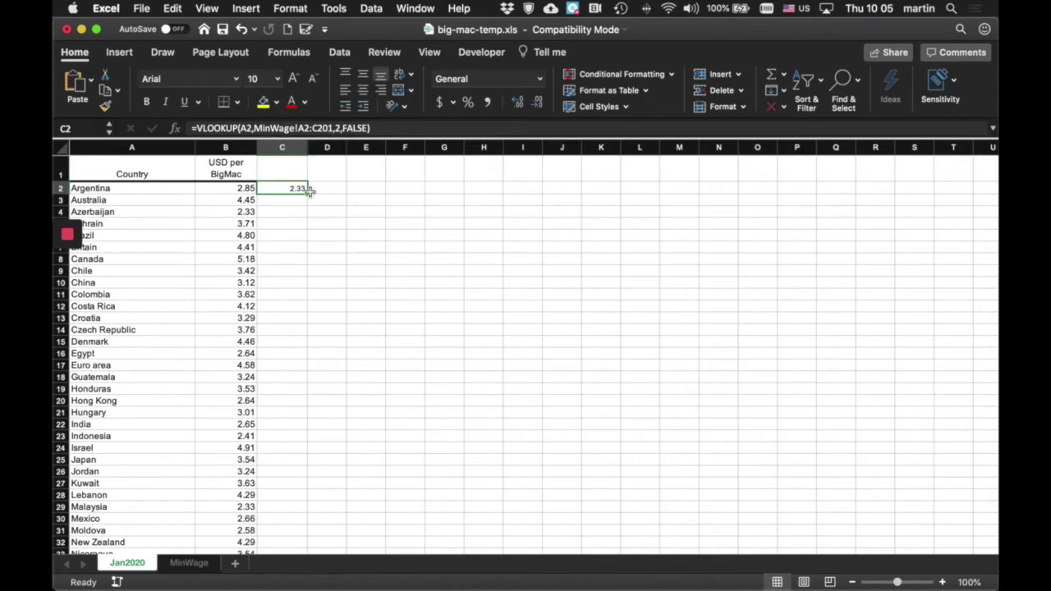
{"action": "left_click_drag", "start_coordinate": [309, 189], "coordinate": [306, 204]}
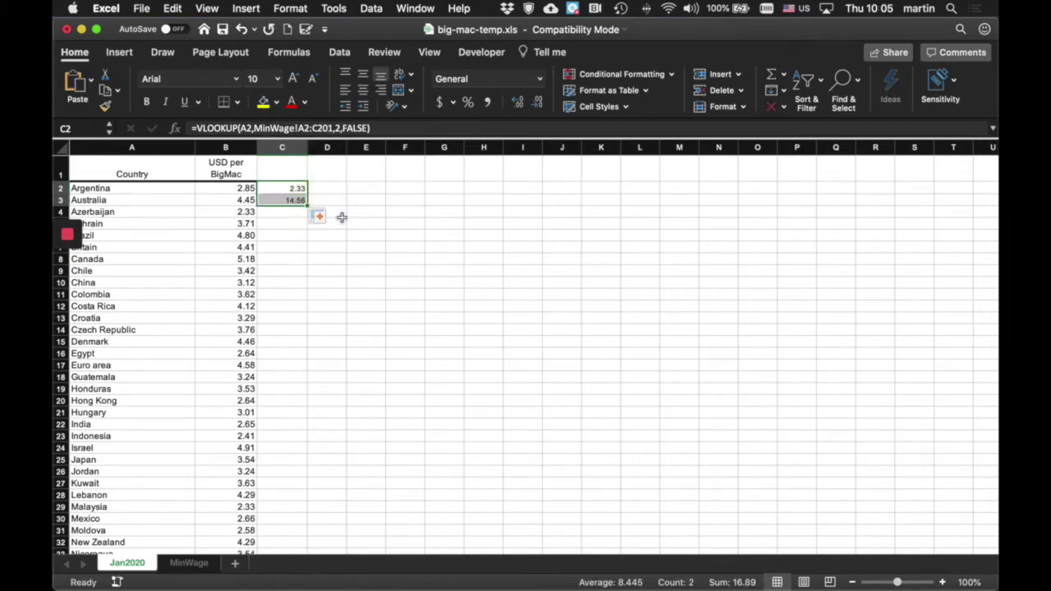
{"action": "left_click", "coordinate": [283, 200]}
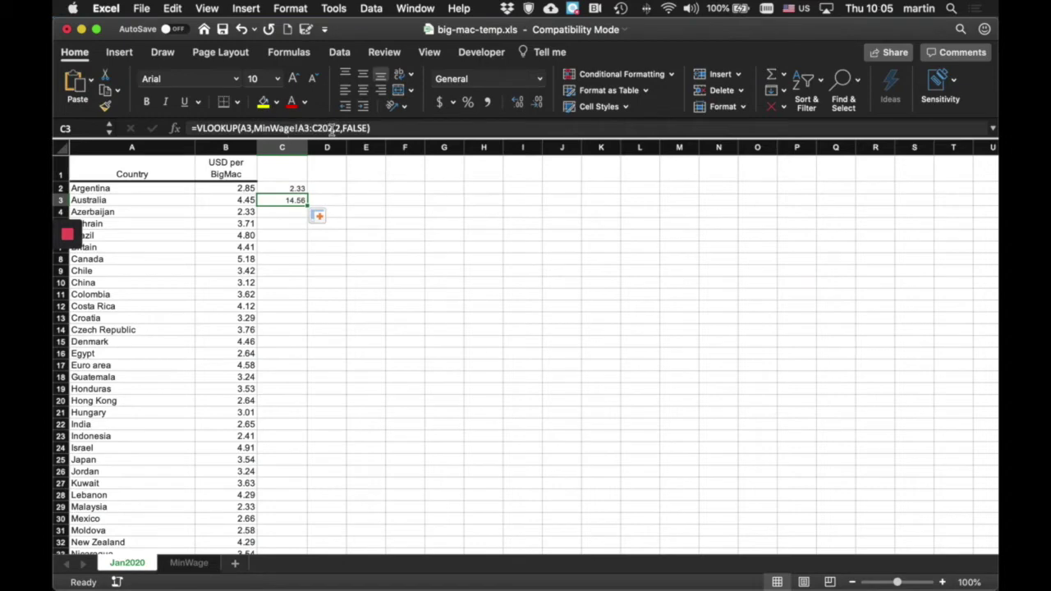
{"action": "left_click", "coordinate": [291, 186]}
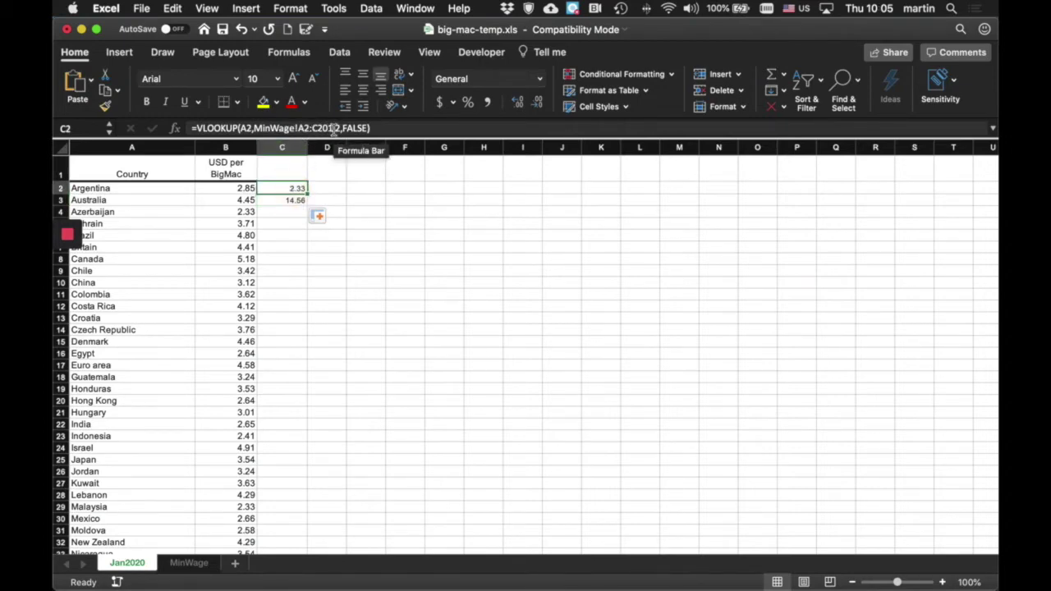
{"action": "left_click", "coordinate": [293, 201]}
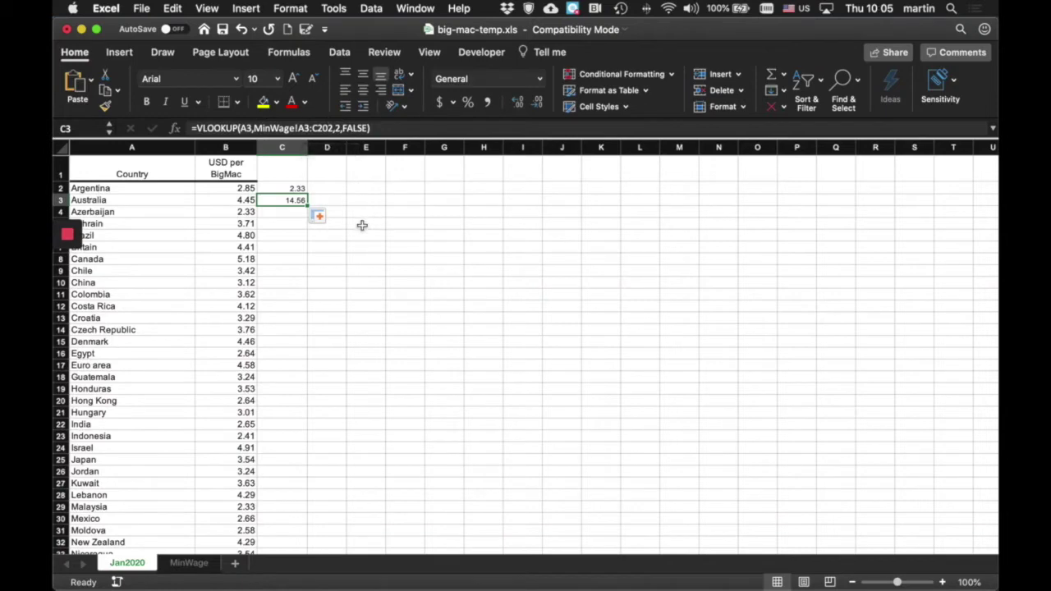
{"action": "key", "text": "super+z"}
Step: Change C2's VLOOKUP table to the absolute range MinWage!$A$2:$C$201 with Cmd+T
{"action": "left_click", "coordinate": [293, 189]}
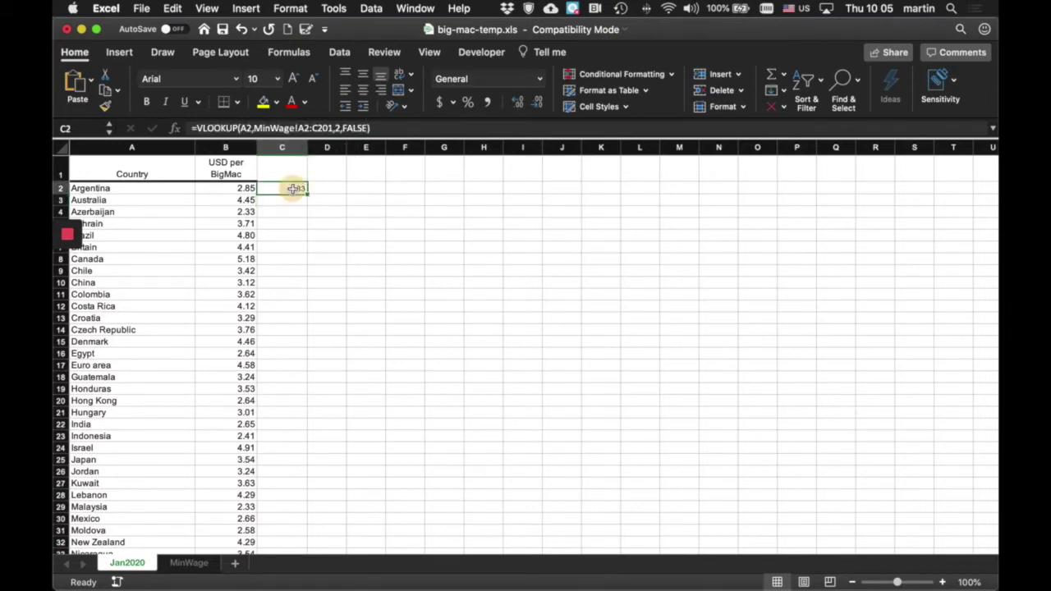
{"action": "left_click", "coordinate": [304, 130]}
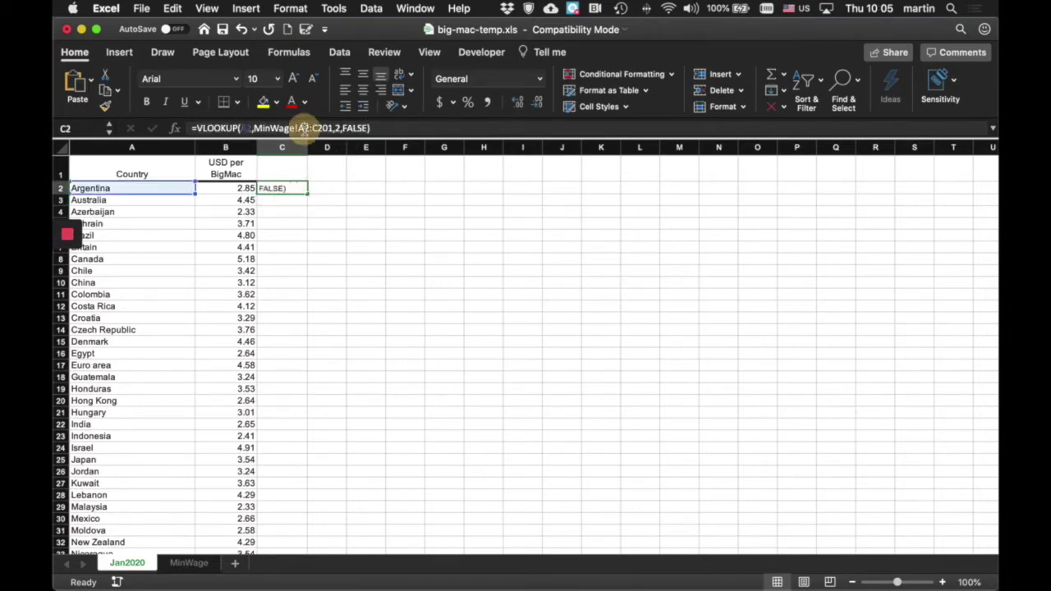
{"action": "left_click_drag", "start_coordinate": [301, 129], "coordinate": [336, 129]}
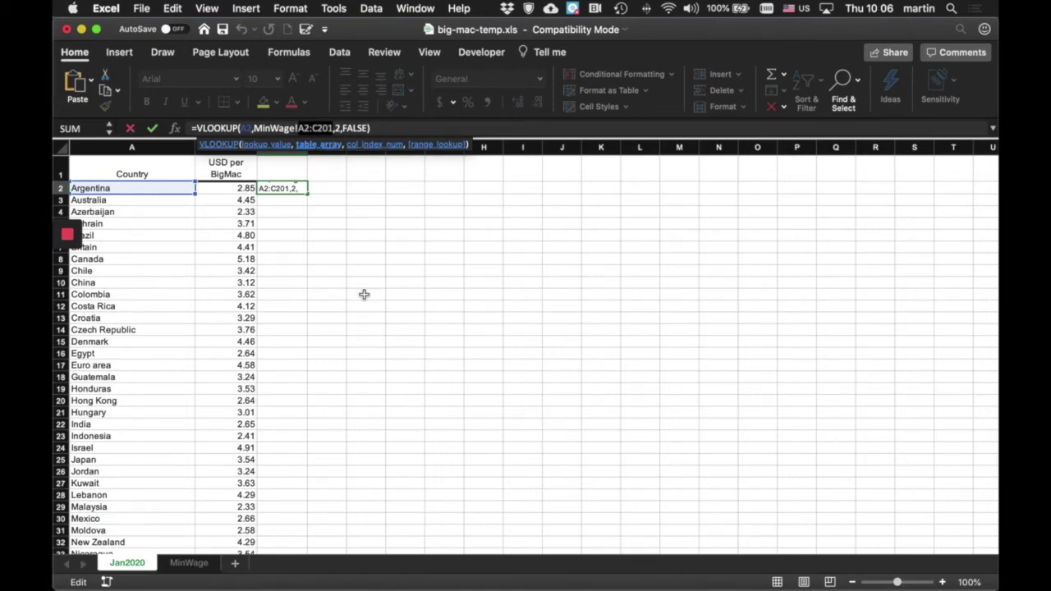
{"action": "key", "text": "super+t"}
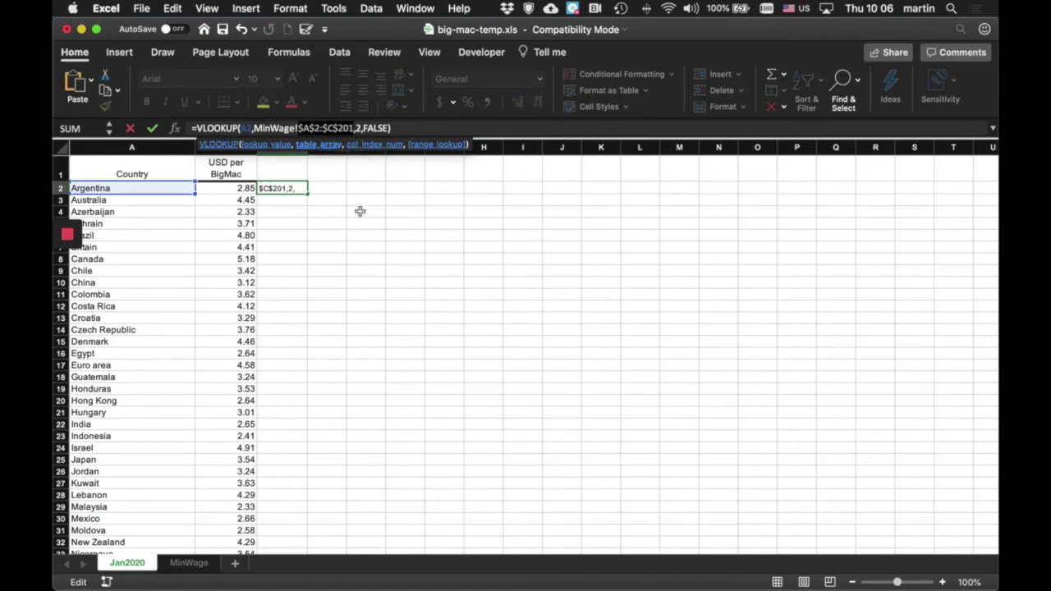
{"action": "key", "text": "Return"}
Step: Fill C2's lookup down to row 57 (Vietnam); Britain and Euro area show #N/A
{"action": "left_click", "coordinate": [292, 188]}
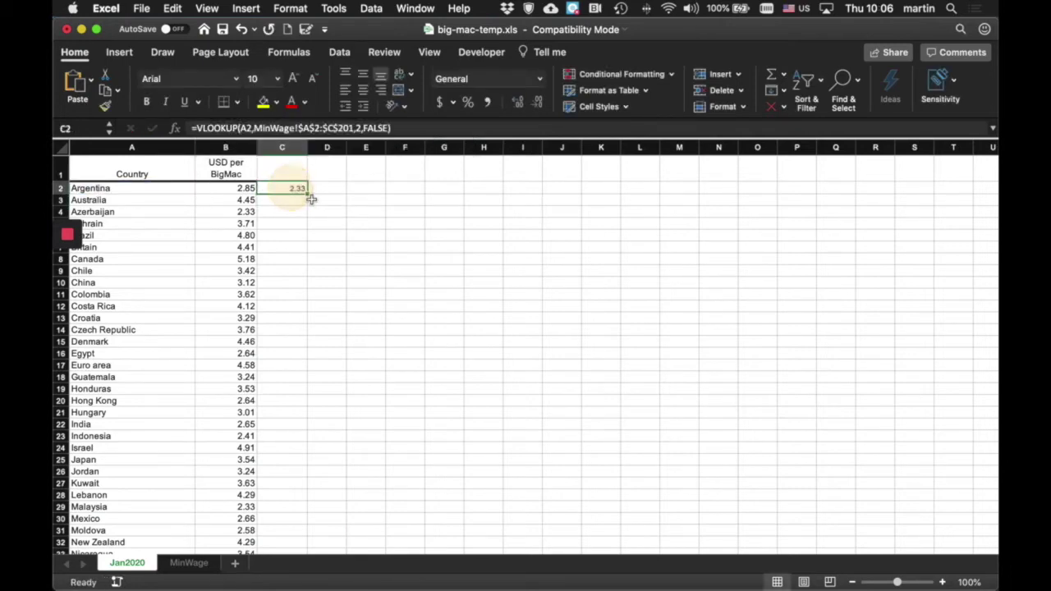
{"action": "left_click_drag", "start_coordinate": [306, 194], "coordinate": [300, 531]}
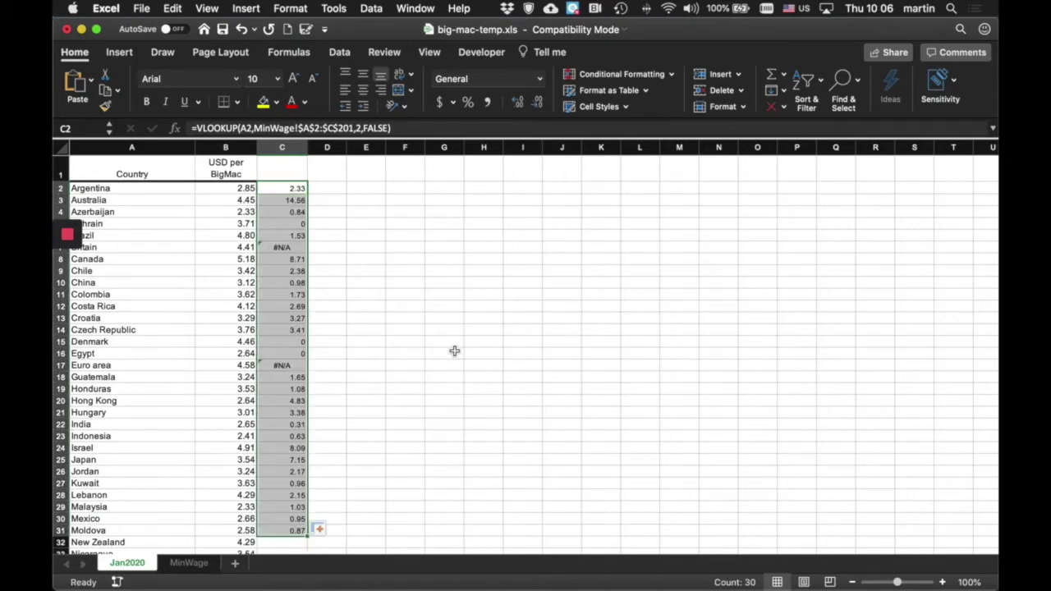
{"action": "scroll", "coordinate": [452, 361], "scroll_direction": "down", "scroll_amount": 3}
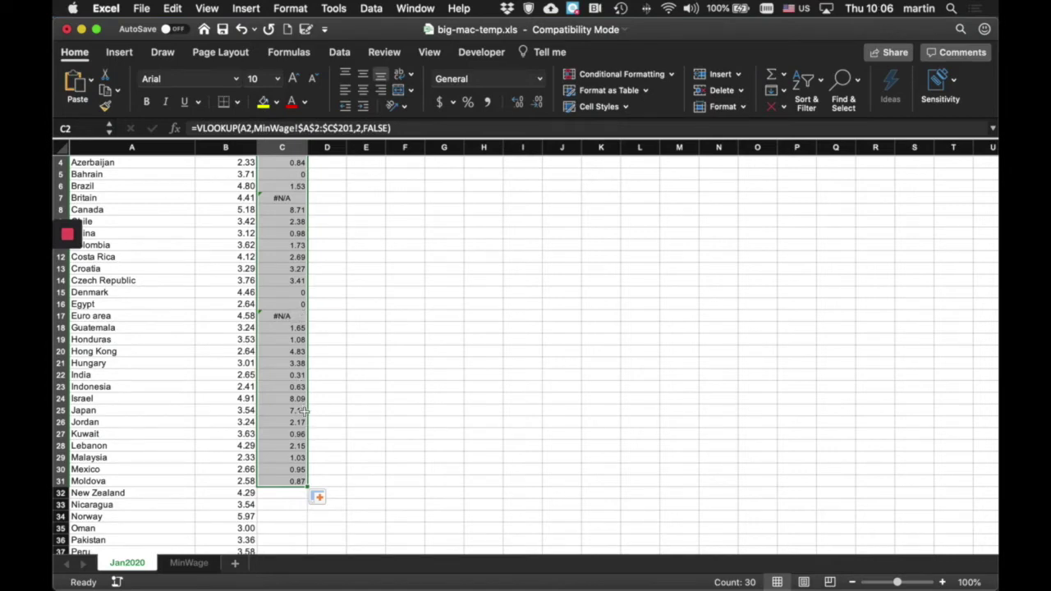
{"action": "scroll", "coordinate": [339, 236], "scroll_direction": "up", "scroll_amount": 3}
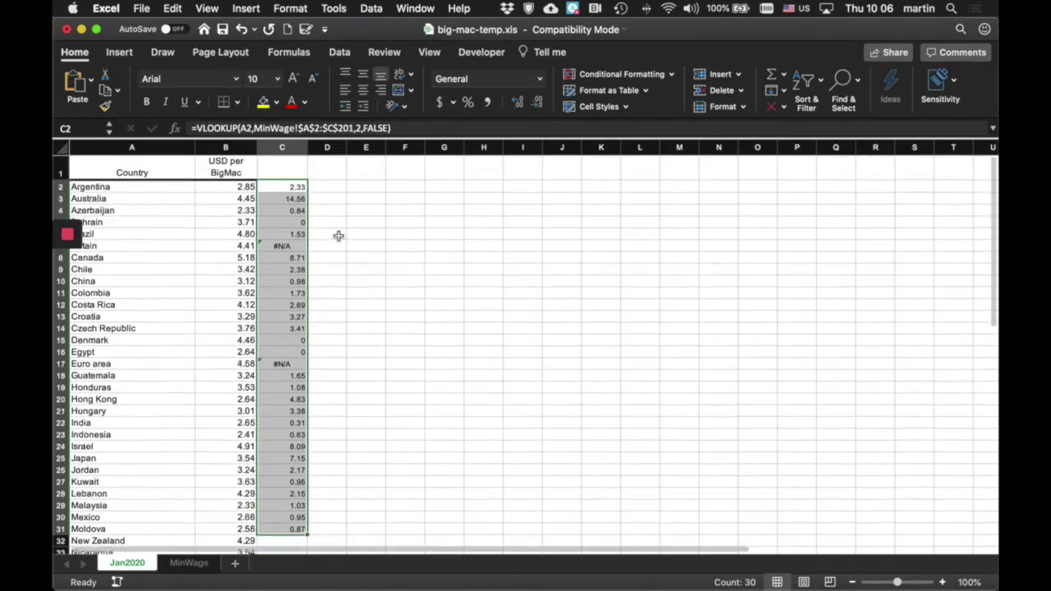
{"action": "scroll", "coordinate": [338, 236], "scroll_direction": "down", "scroll_amount": 3}
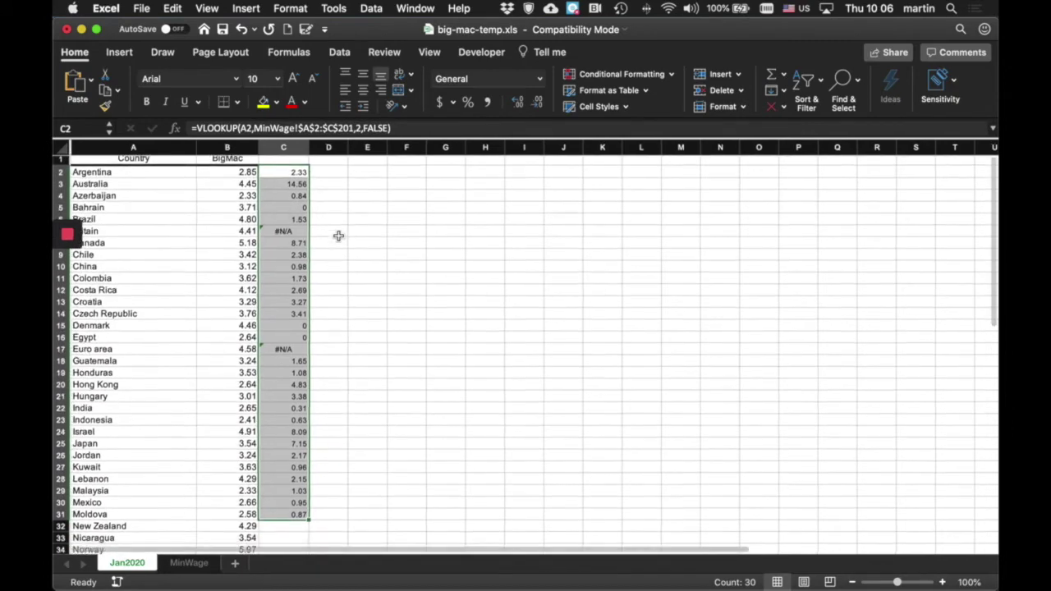
{"action": "scroll", "coordinate": [339, 236], "scroll_direction": "down", "scroll_amount": 5}
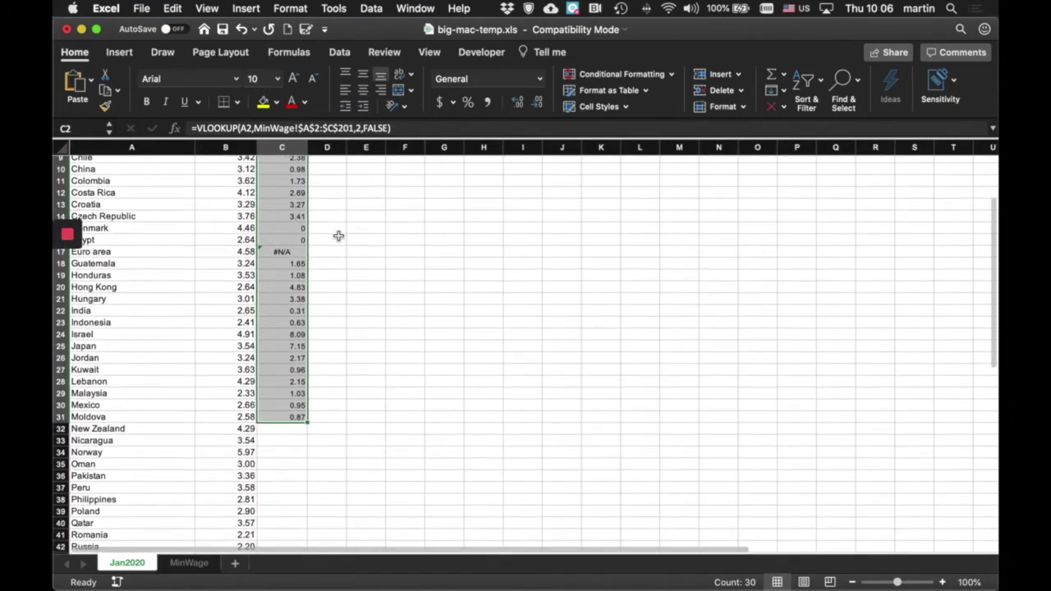
{"action": "key", "text": "super+v"}
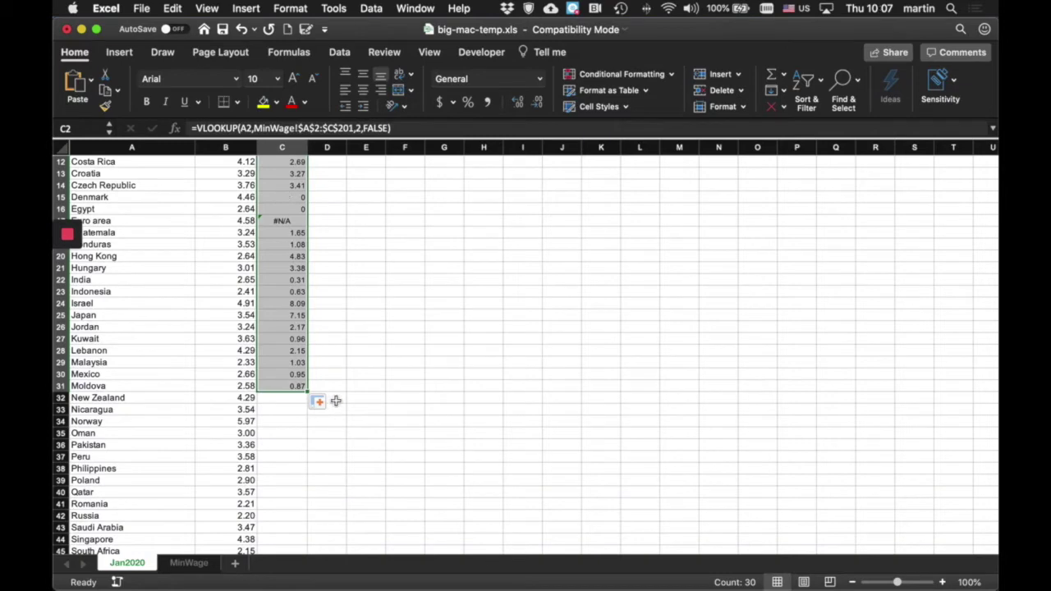
{"action": "left_click_drag", "start_coordinate": [308, 391], "coordinate": [301, 354]}
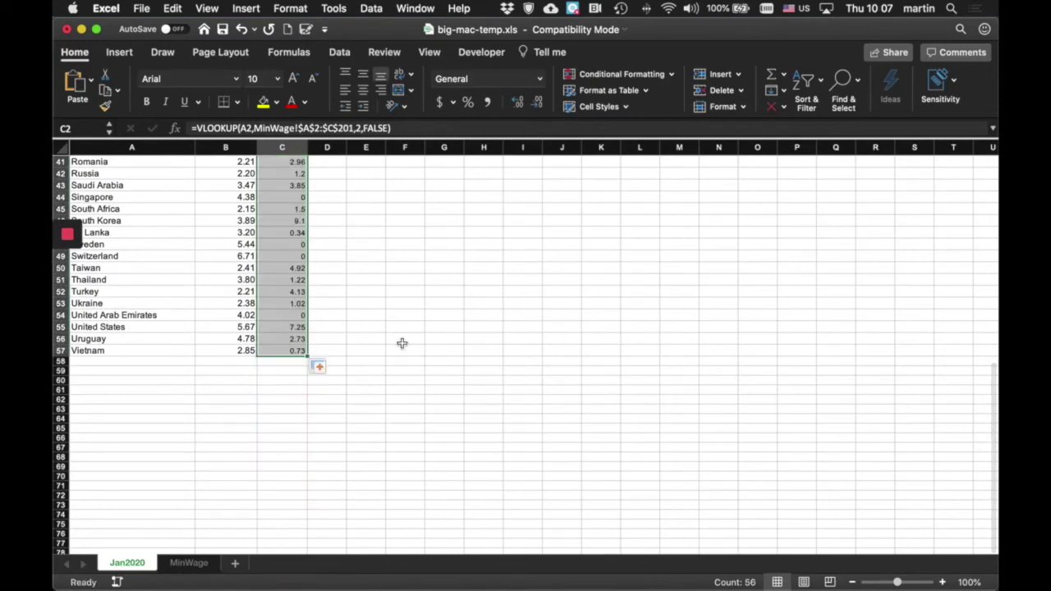
{"action": "scroll", "coordinate": [383, 284], "scroll_direction": "up", "scroll_amount": 10}
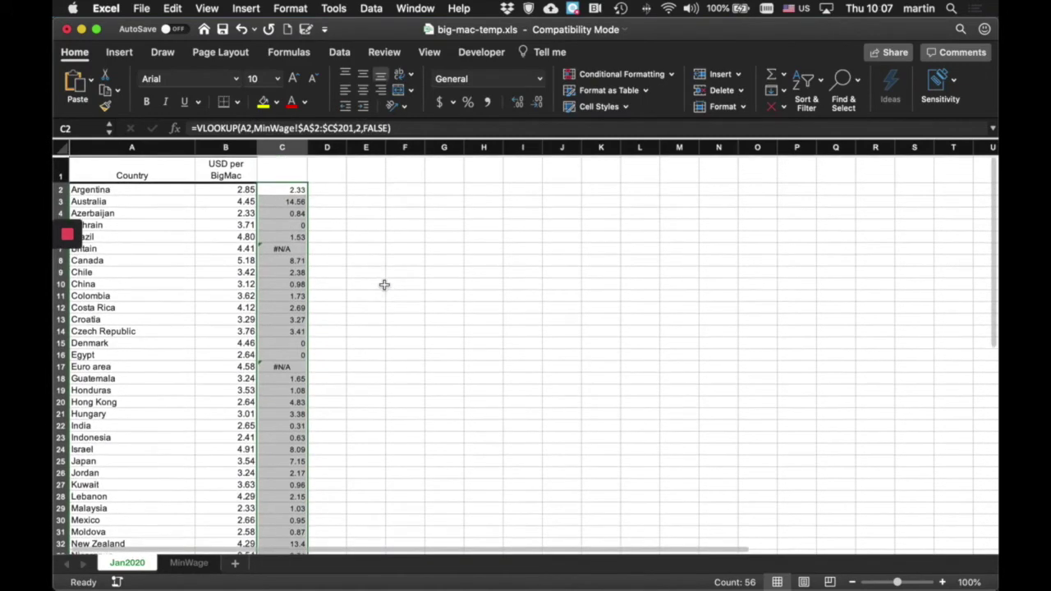
{"action": "scroll", "coordinate": [383, 284], "scroll_direction": "down", "scroll_amount": 10}
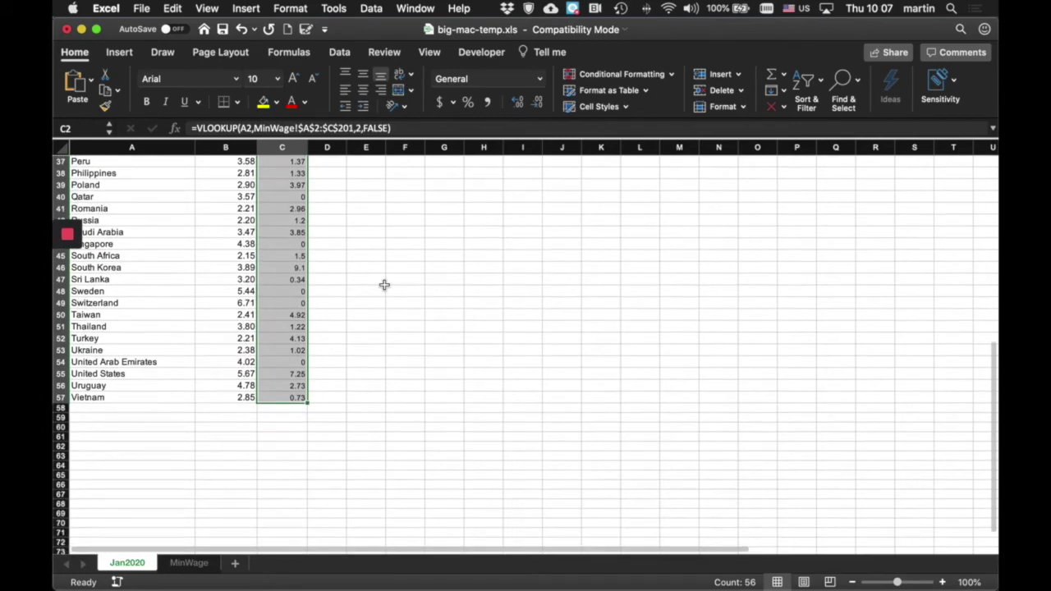
{"action": "scroll", "coordinate": [384, 284], "scroll_direction": "up", "scroll_amount": 10}
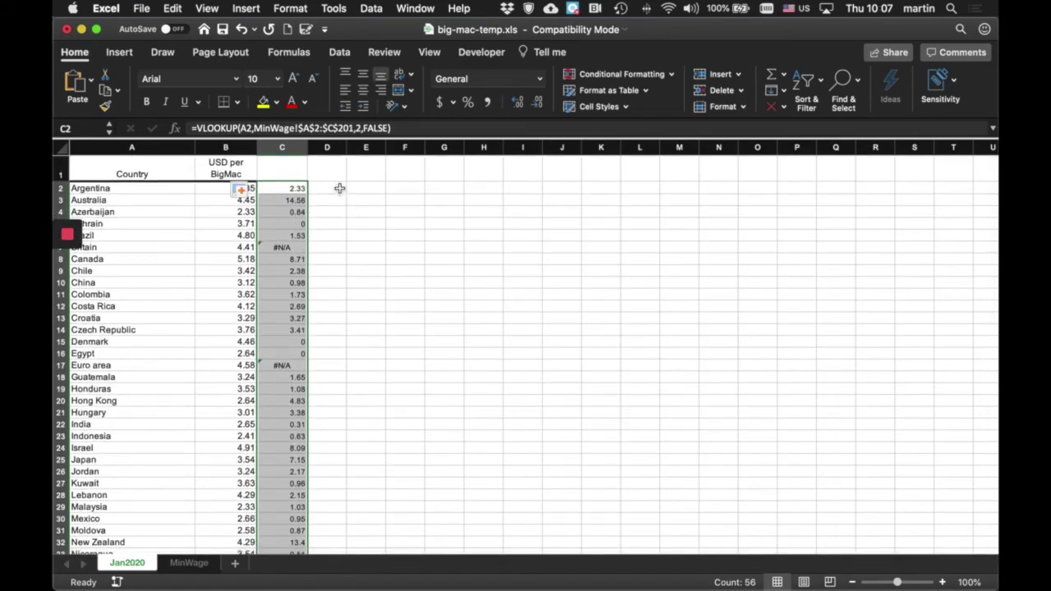
{"action": "left_click", "coordinate": [300, 175]}
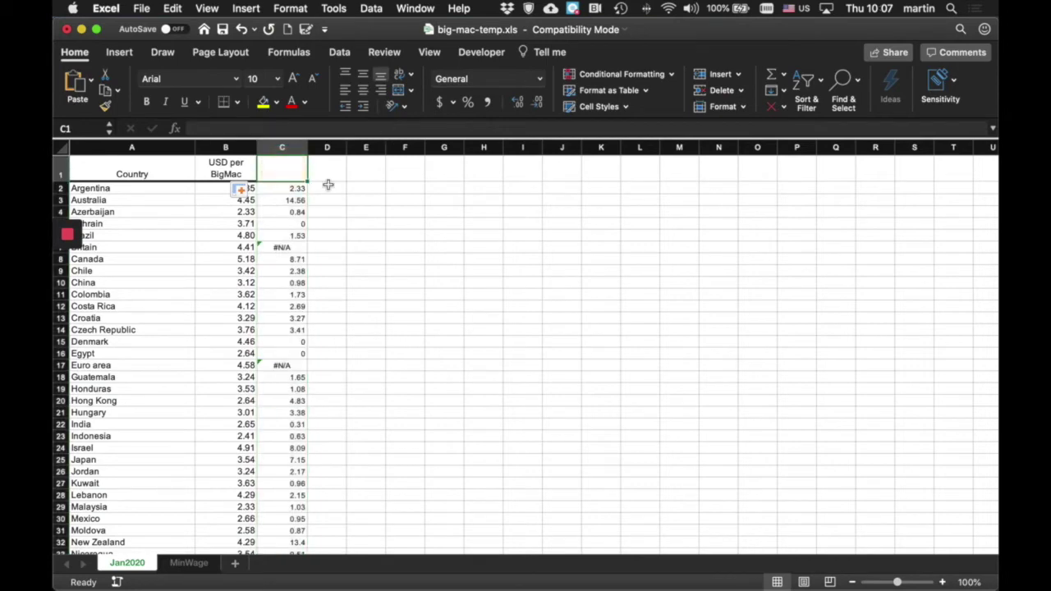
Step: Enter the heading 'USD per hour' in C1 and widen column C to 12.33
{"action": "type", "text": "USD"}
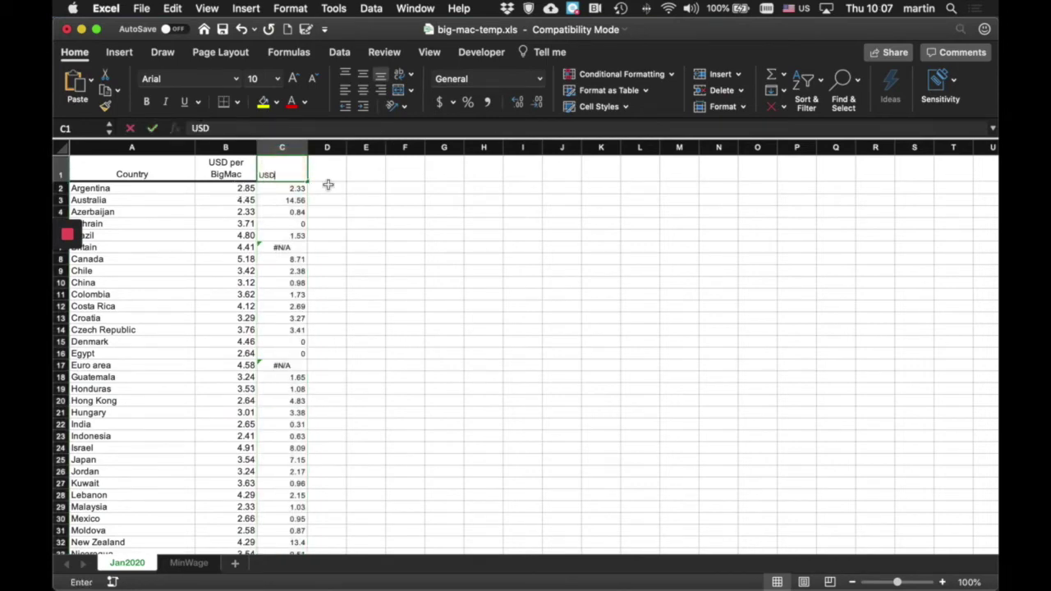
{"action": "type", "text": " per hour"}
{"action": "key", "text": "Tab"}
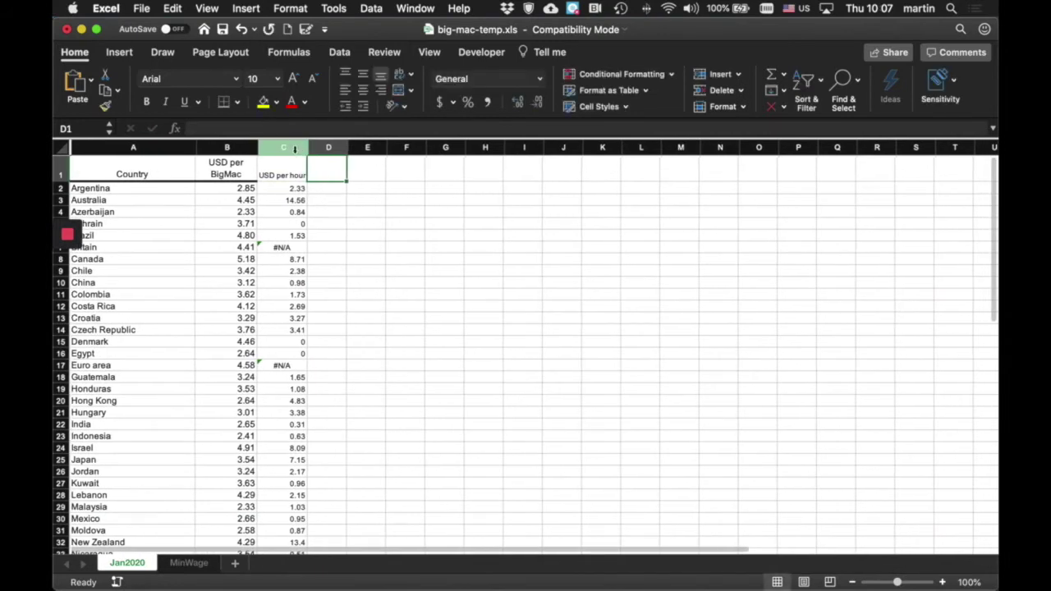
{"action": "left_click_drag", "start_coordinate": [308, 148], "coordinate": [318, 151]}
{"action": "left_click", "coordinate": [336, 189]}
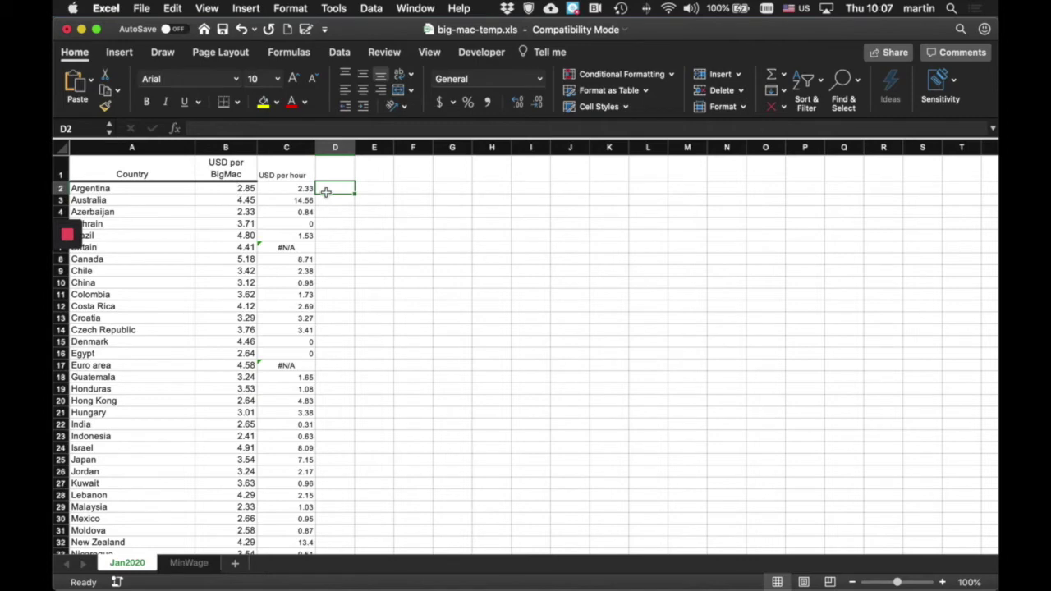
Step: Enter =B2/C2 in D2 (1.22184) and copy it into D3 (0.305711)
{"action": "type", "text": "="}
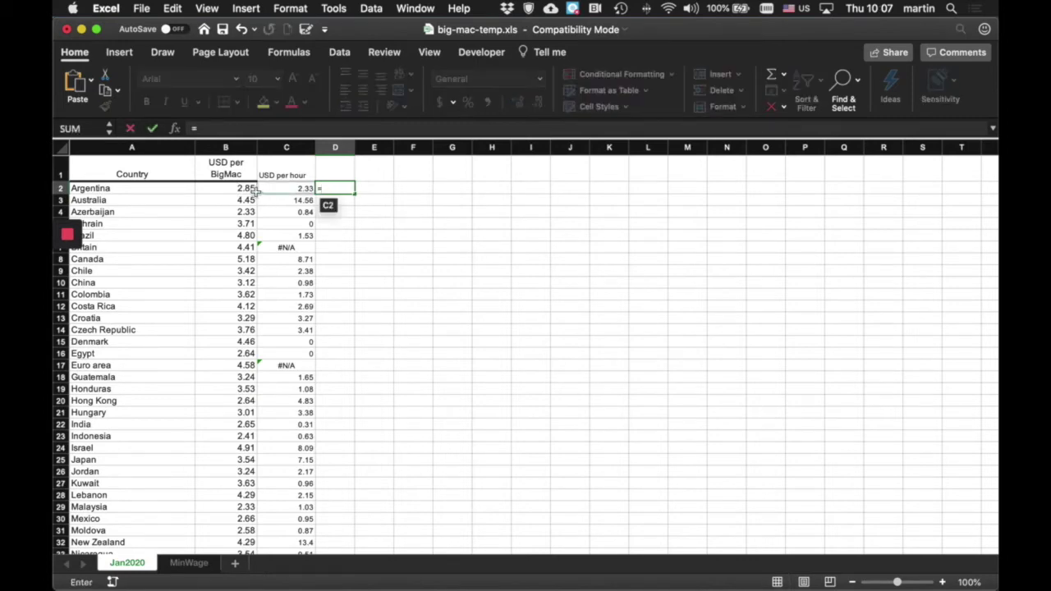
{"action": "left_click", "coordinate": [247, 188]}
{"action": "type", "text": "/"}
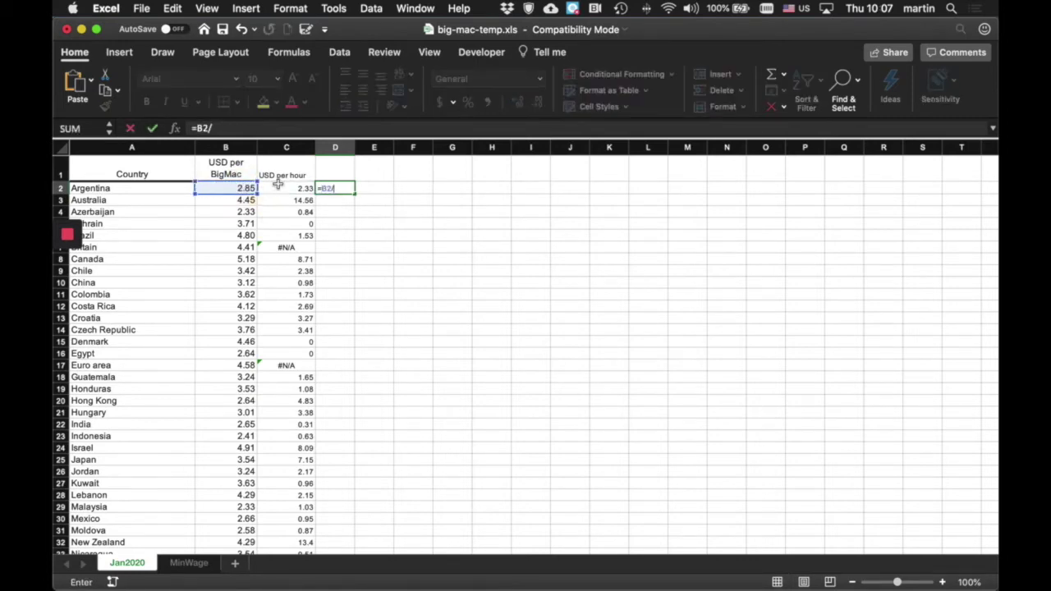
{"action": "left_click", "coordinate": [289, 189]}
{"action": "key", "text": "Return"}
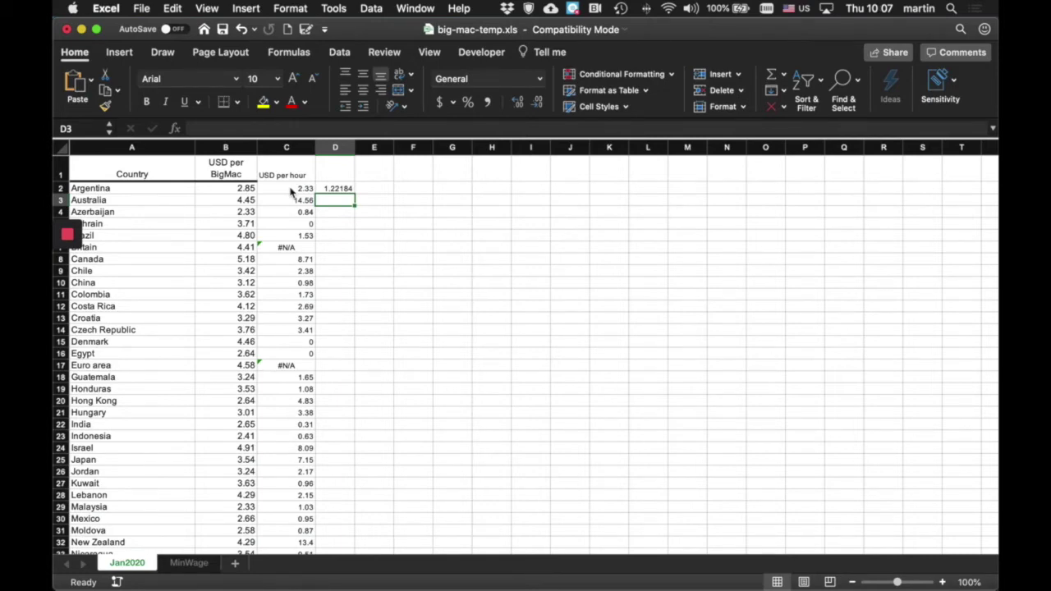
{"action": "left_click", "coordinate": [339, 190]}
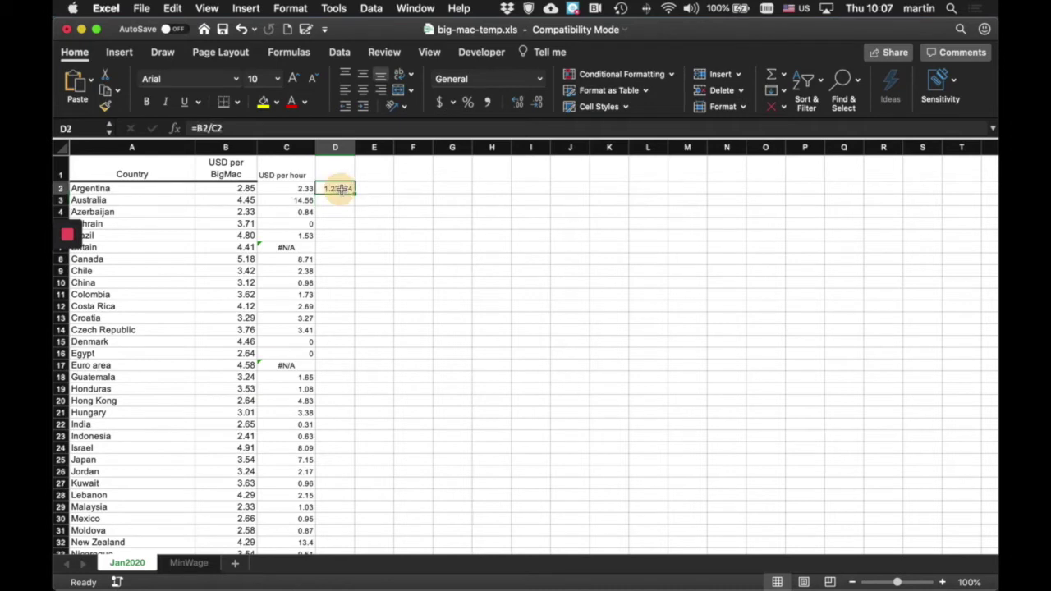
{"action": "left_click_drag", "start_coordinate": [357, 194], "coordinate": [354, 203]}
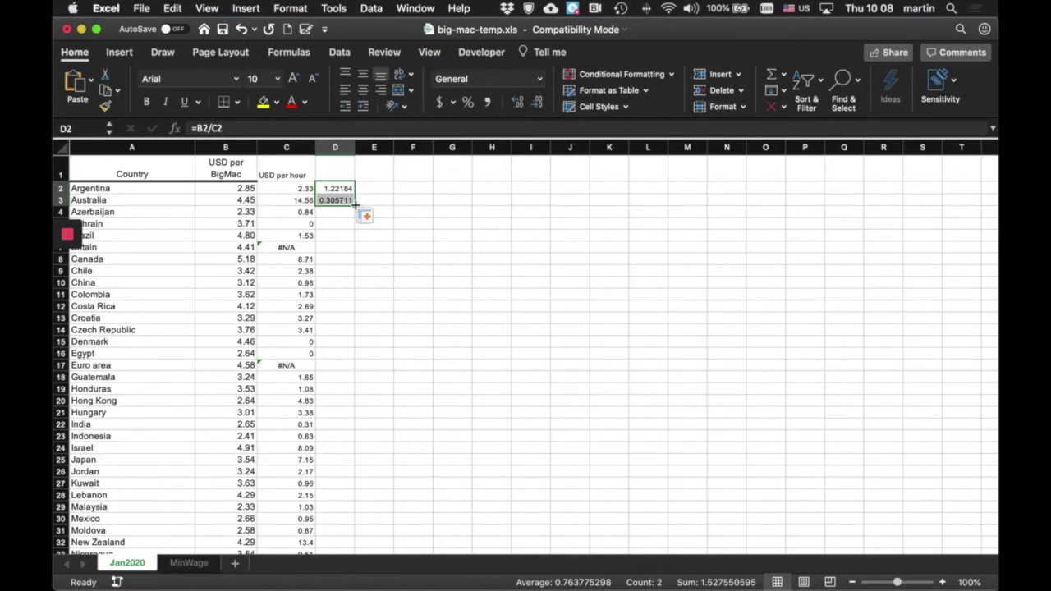
Step: Fill the =B2/C2 ratio down D2:D57, ending at 3.90106 for Vietnam
{"action": "left_click_drag", "start_coordinate": [356, 207], "coordinate": [353, 253]}
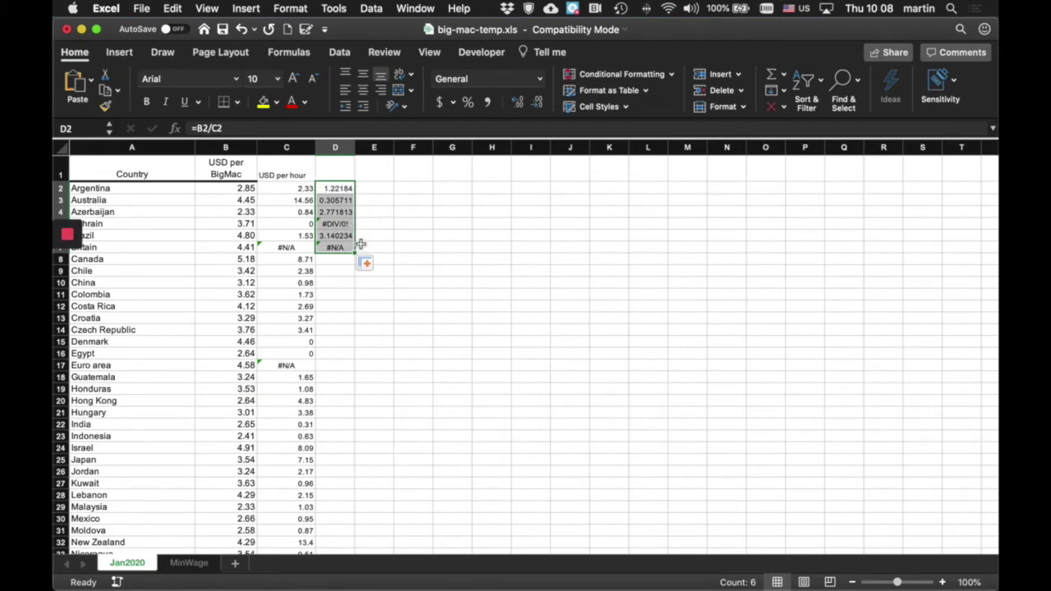
{"action": "left_click_drag", "start_coordinate": [354, 252], "coordinate": [348, 200]}
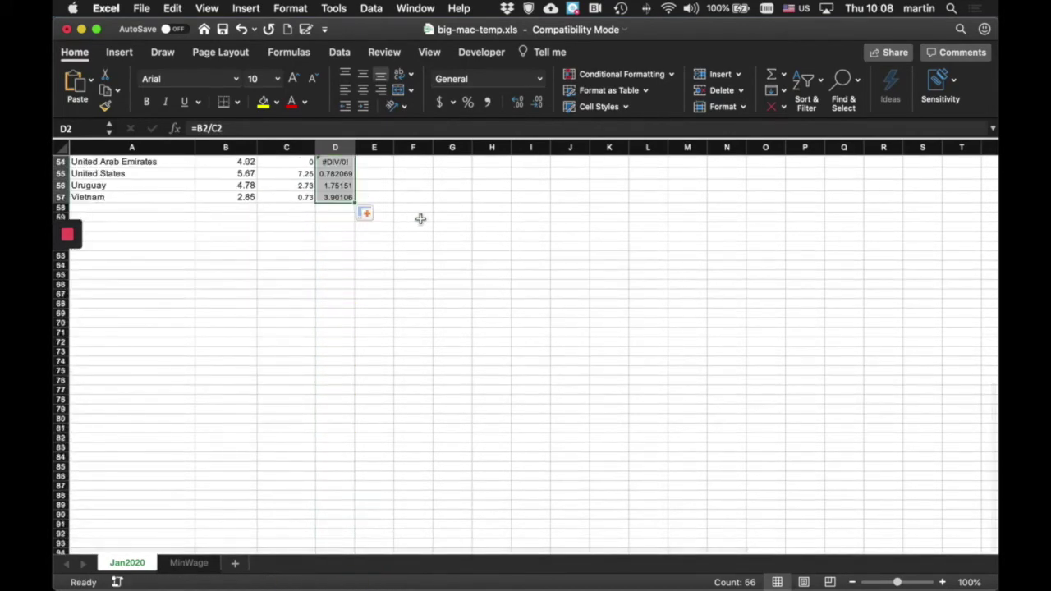
{"action": "scroll", "coordinate": [420, 218], "scroll_direction": "up", "scroll_amount": 15}
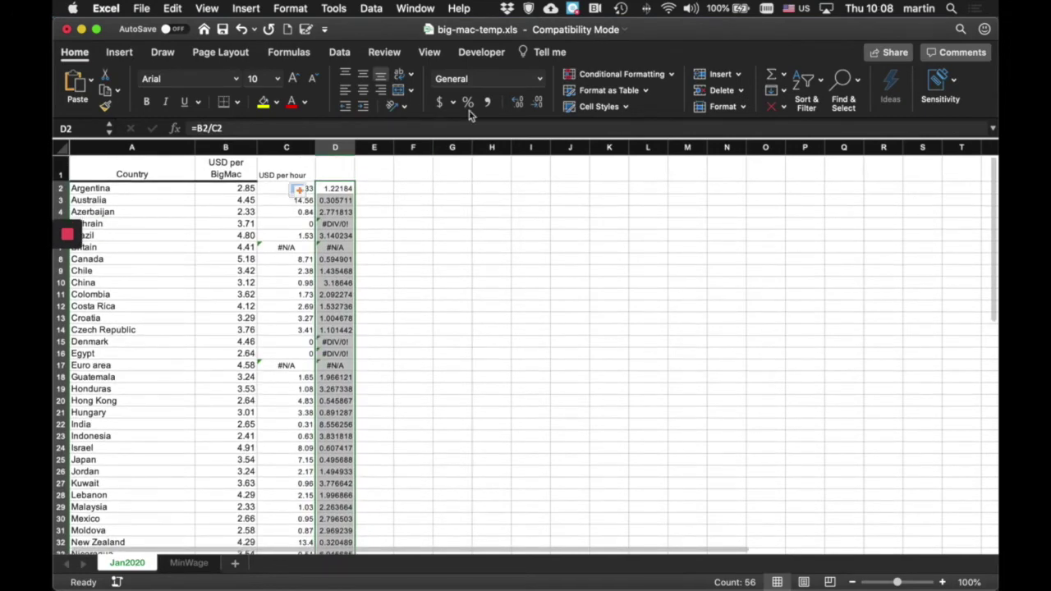
Step: Decrease the decimals on D2:D57 so ratios read one place, e.g. 1.2 for Argentina
{"action": "left_click", "coordinate": [543, 106]}
{"action": "left_click", "coordinate": [543, 106]}
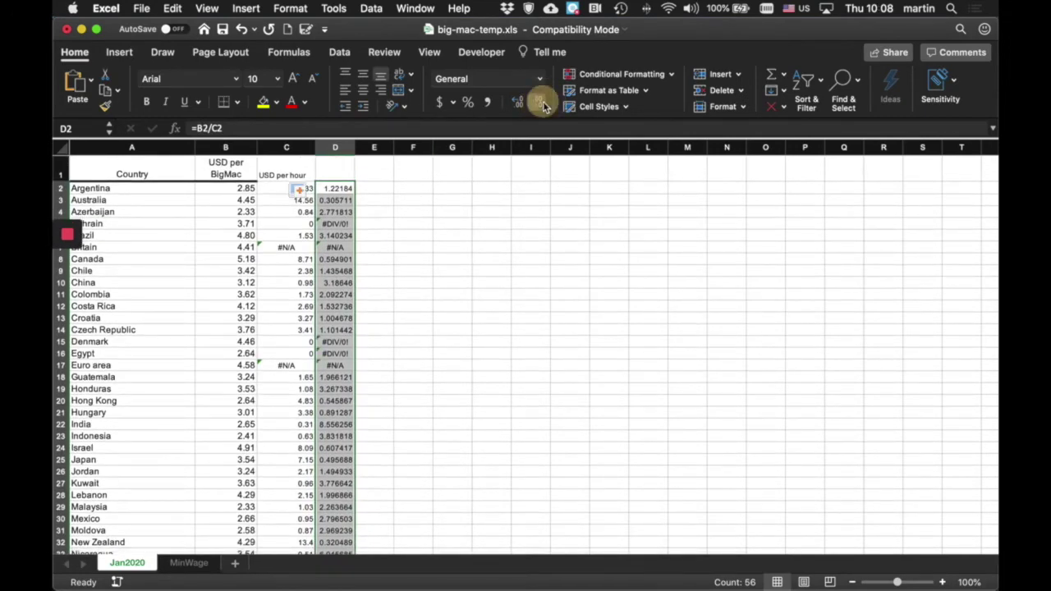
{"action": "left_click", "coordinate": [519, 106]}
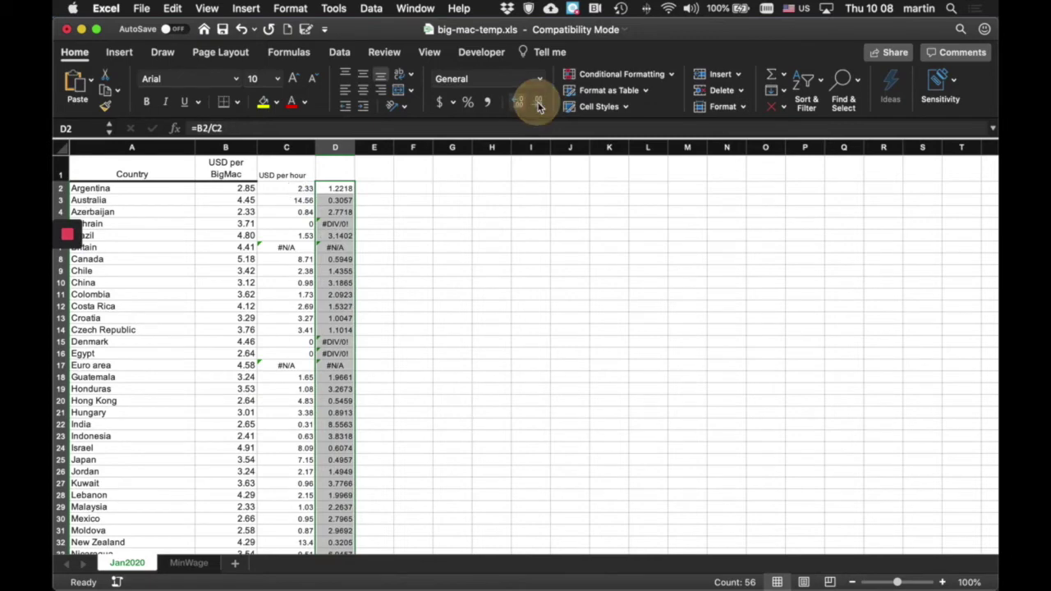
{"action": "left_click", "coordinate": [538, 104]}
{"action": "left_click", "coordinate": [538, 104]}
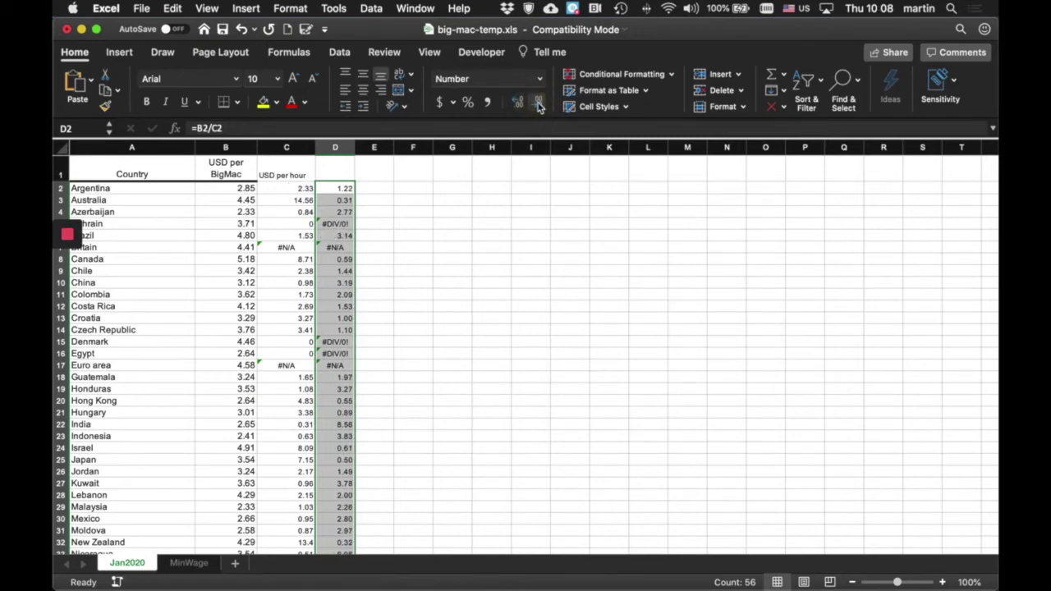
{"action": "left_click", "coordinate": [539, 105]}
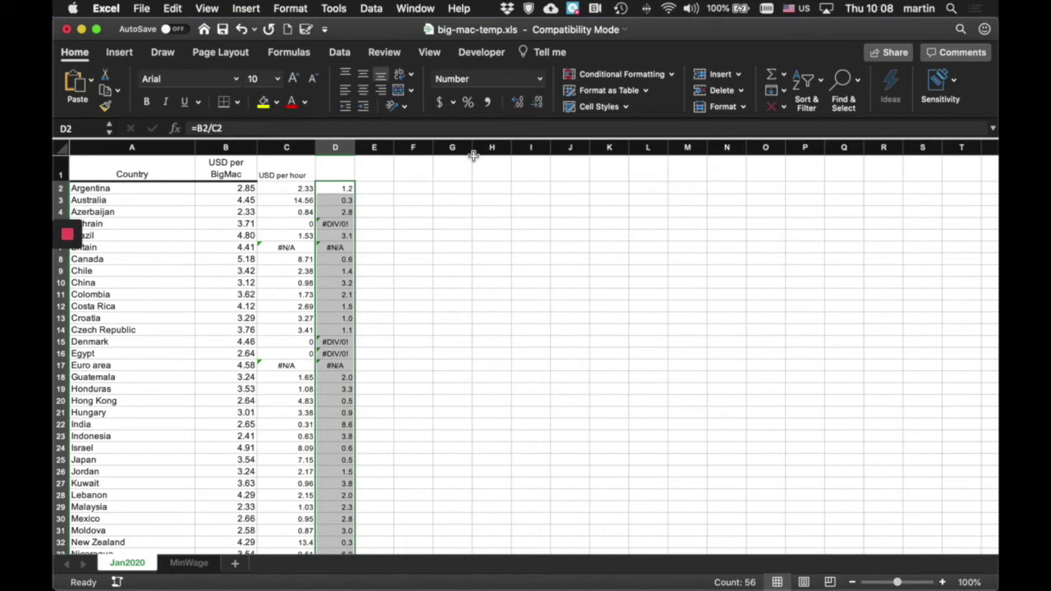
{"action": "left_click", "coordinate": [343, 172]}
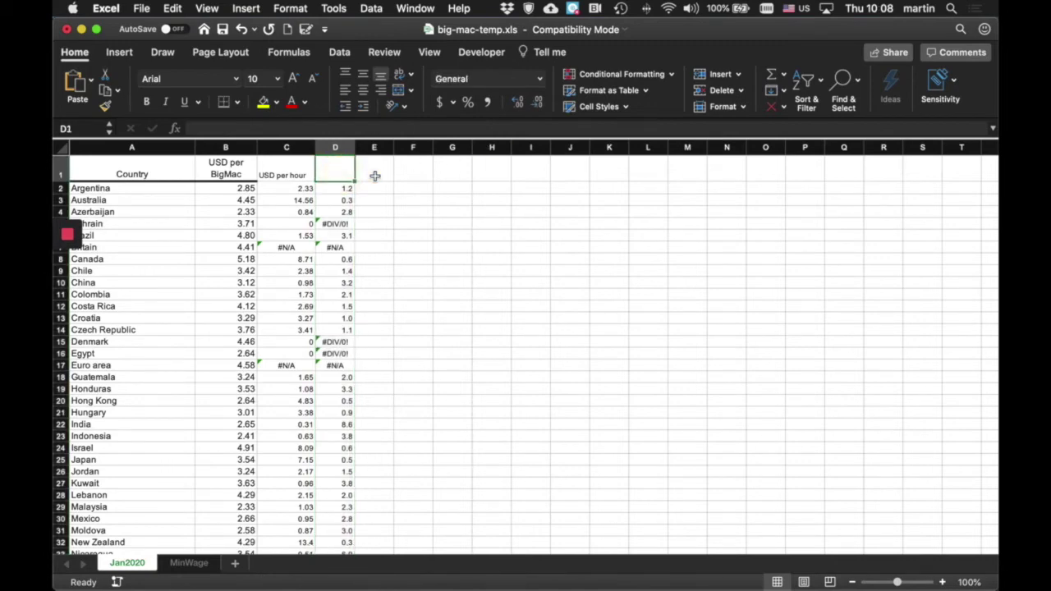
Step: Enter 'hours/BigMac' in D1 and widen column D to fit it
{"action": "type", "text": "hours"}
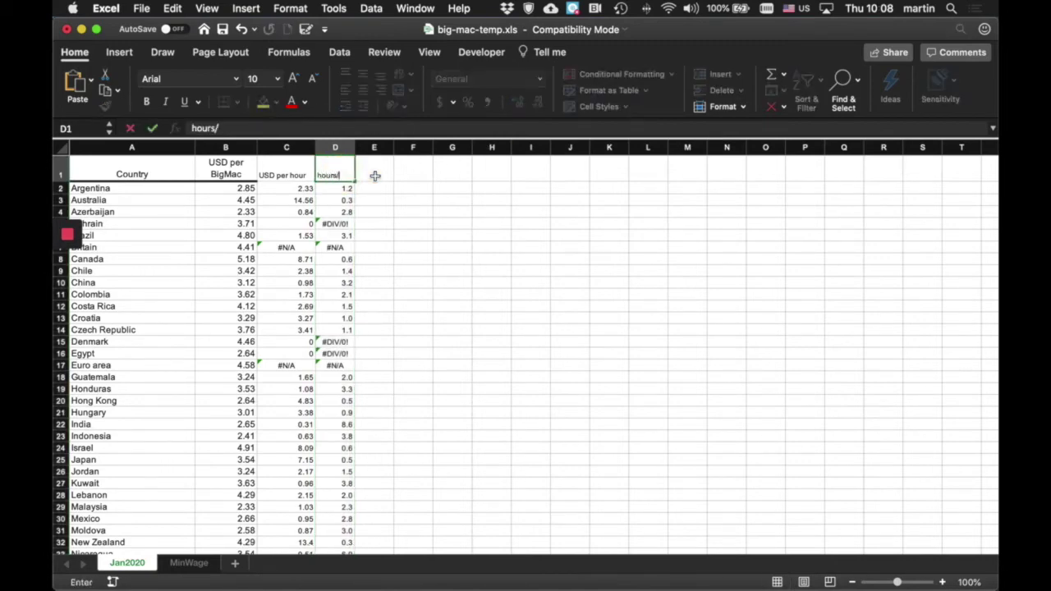
{"action": "type", "text": "/BigMac"}
{"action": "left_click", "coordinate": [355, 149]}
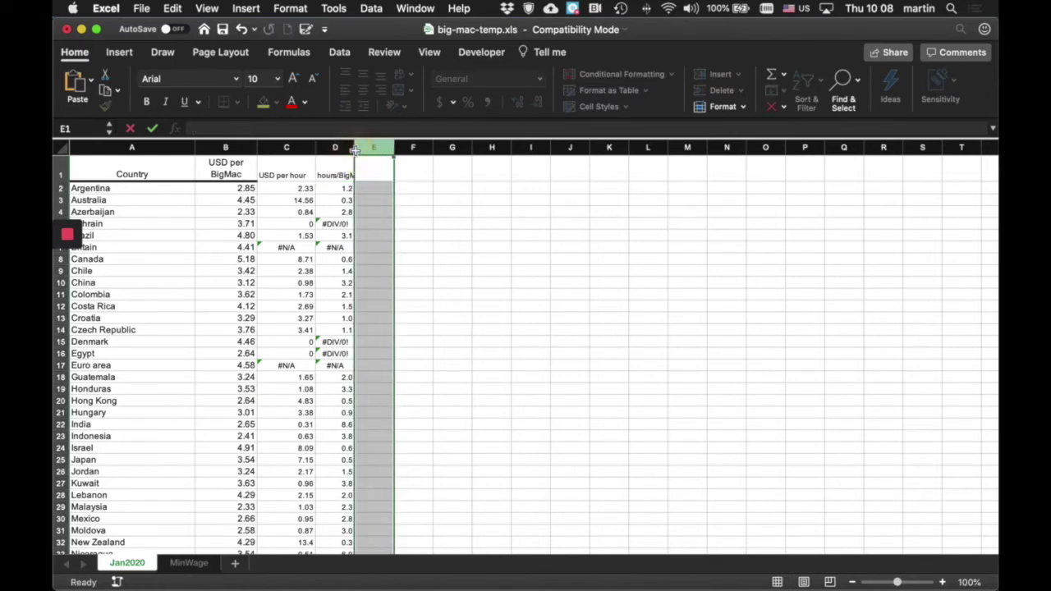
{"action": "left_click_drag", "start_coordinate": [355, 149], "coordinate": [374, 148]}
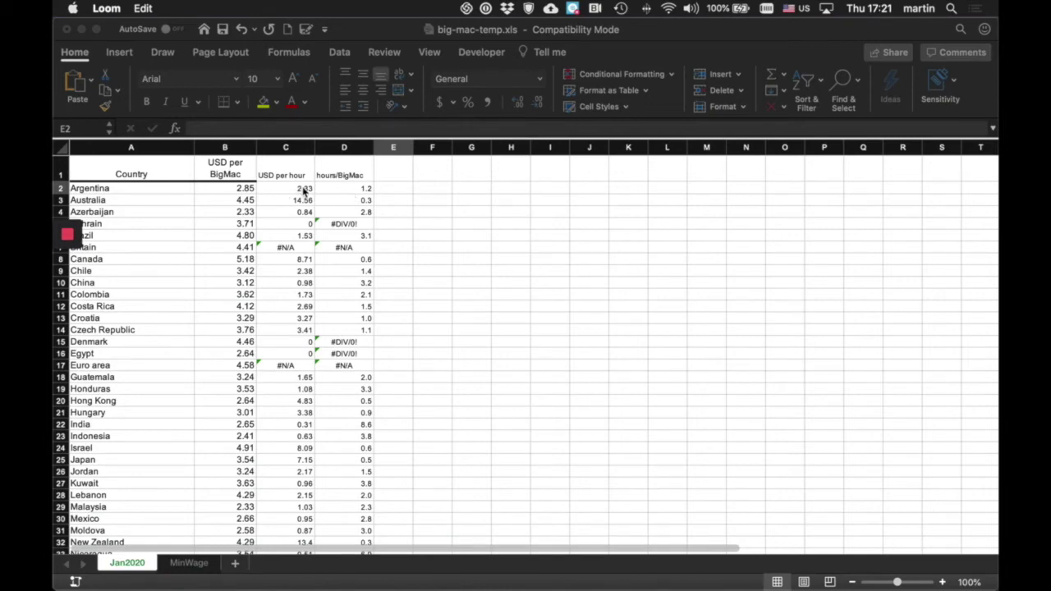
Step: Select the whole country table A2:D57 on Jan2020
{"action": "left_click", "coordinate": [133, 192]}
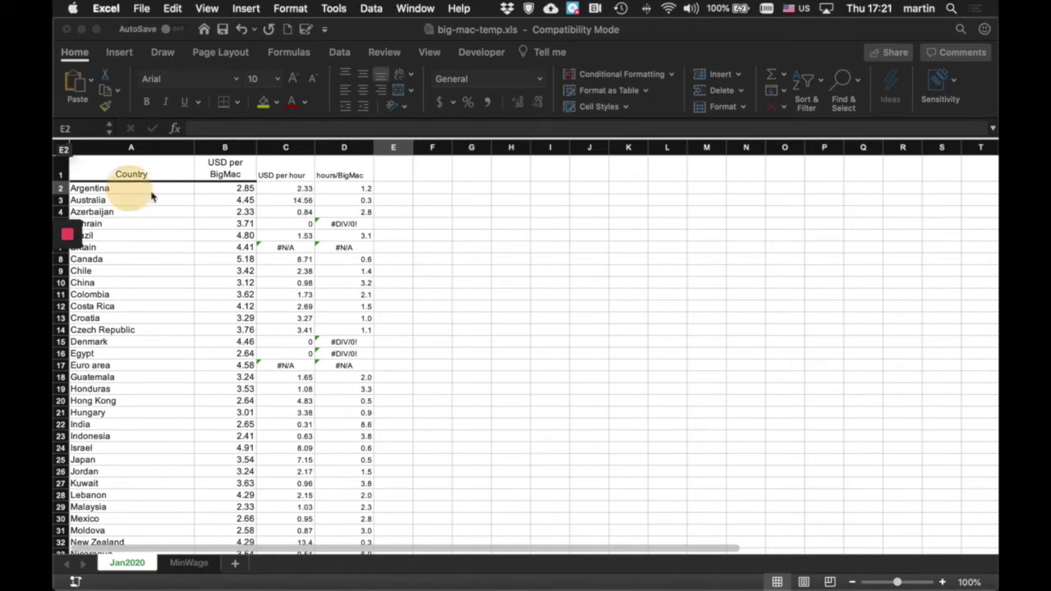
{"action": "left_click", "coordinate": [153, 198]}
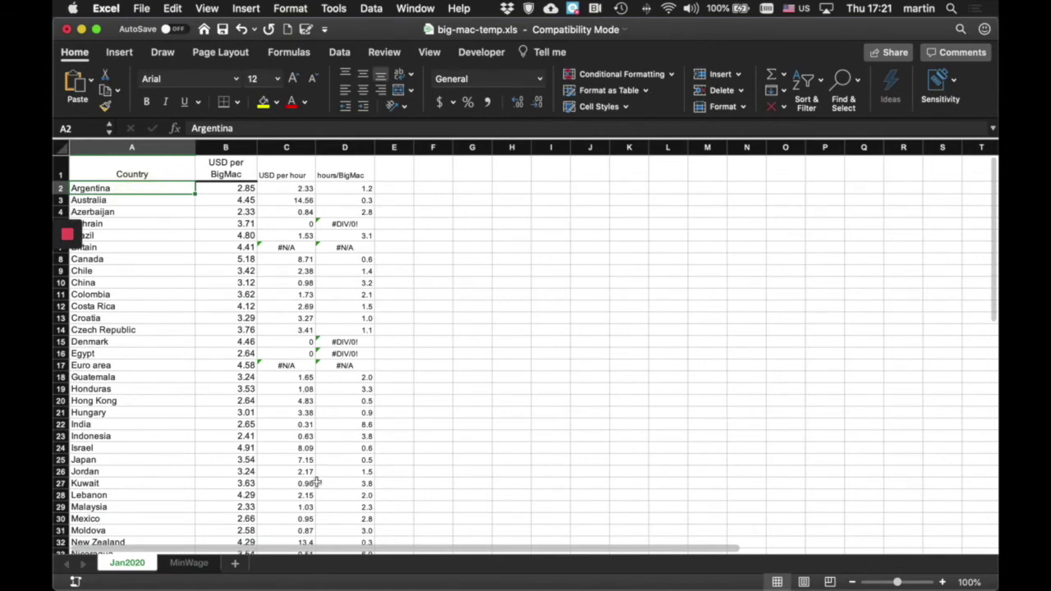
{"action": "scroll", "coordinate": [315, 483], "scroll_direction": "down", "scroll_amount": 12}
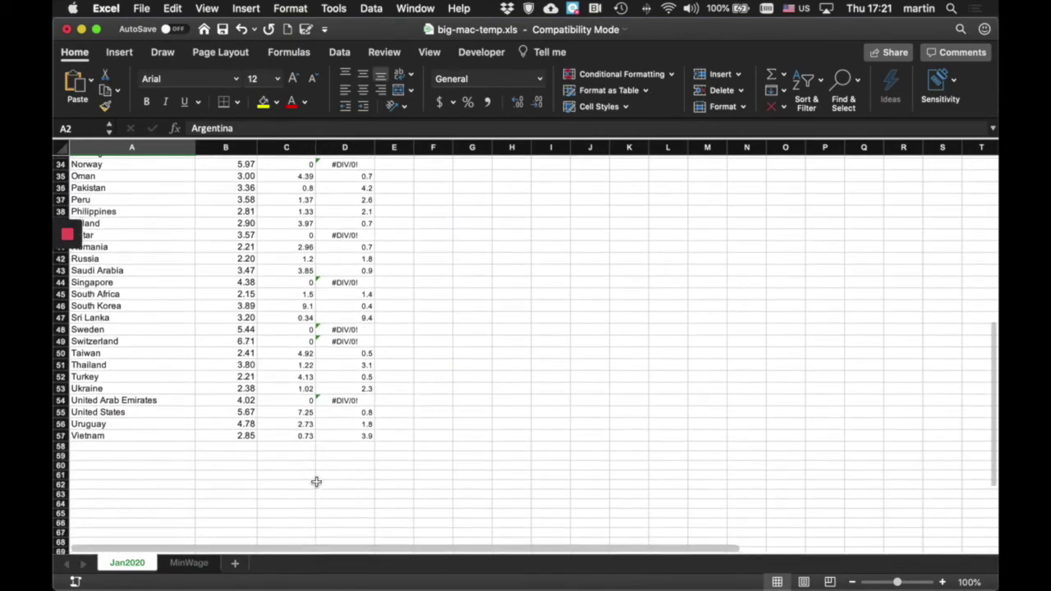
{"action": "left_click", "coordinate": [347, 413], "text": "shift"}
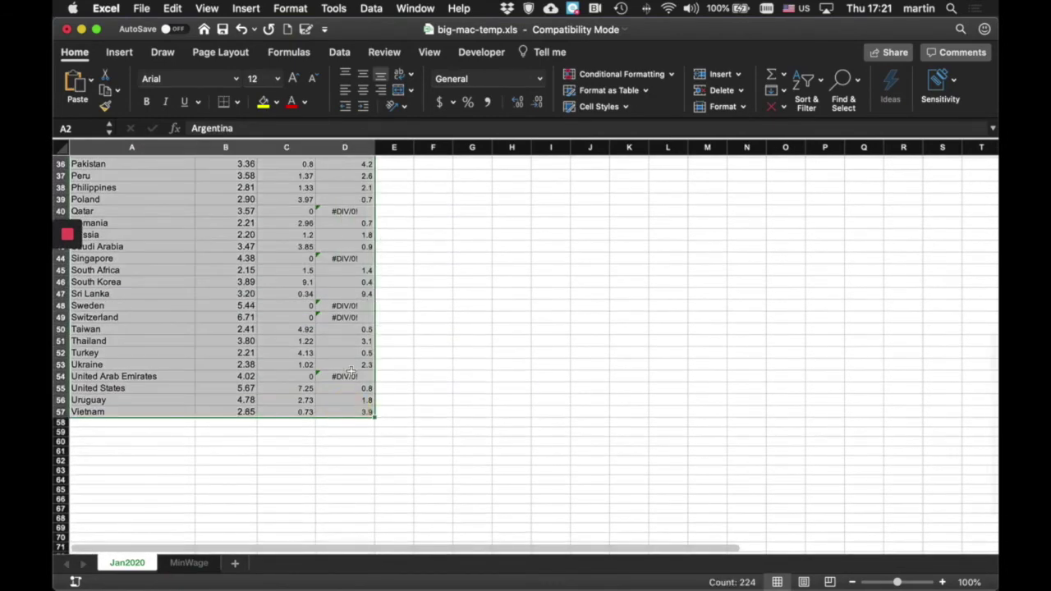
{"action": "scroll", "coordinate": [350, 371], "scroll_direction": "up", "scroll_amount": 12}
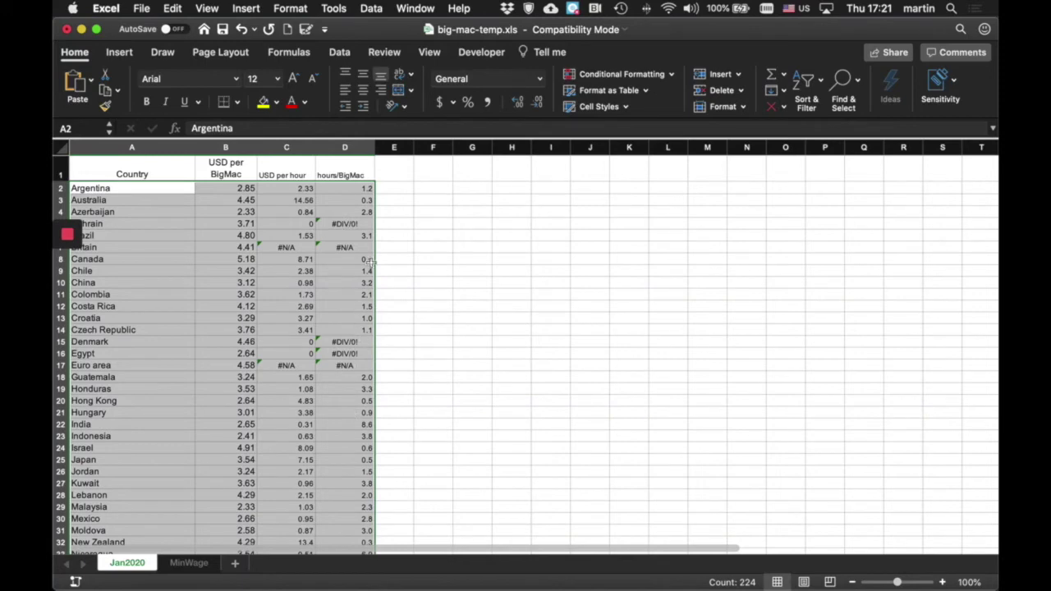
Step: Sort by hours/BigMac smallest to largest, Australia's 0.3 first and error rows last
{"action": "left_click", "coordinate": [371, 8]}
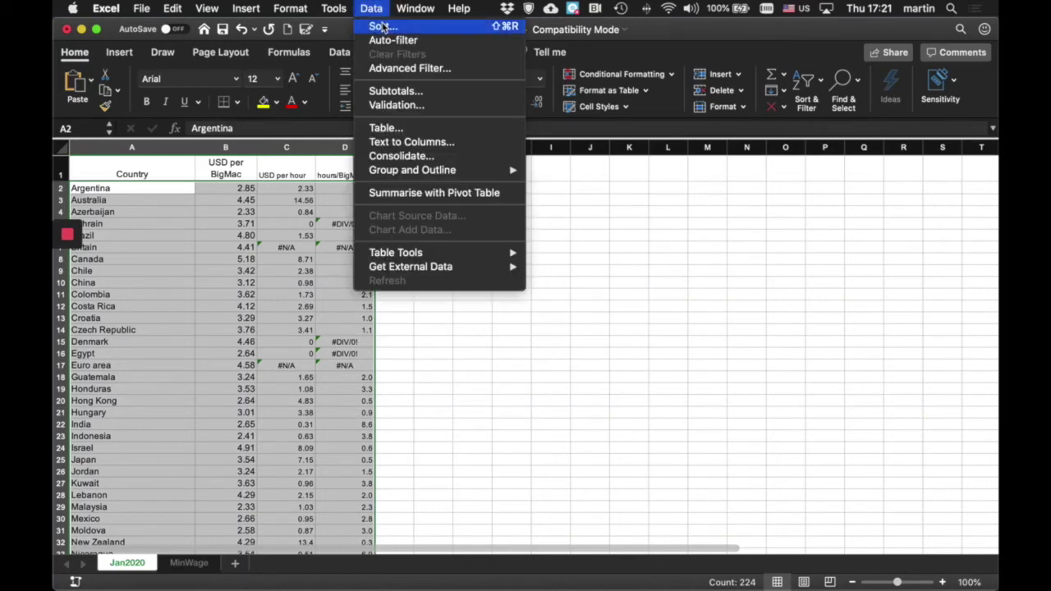
{"action": "left_click", "coordinate": [385, 27]}
{"action": "left_click", "coordinate": [427, 93]}
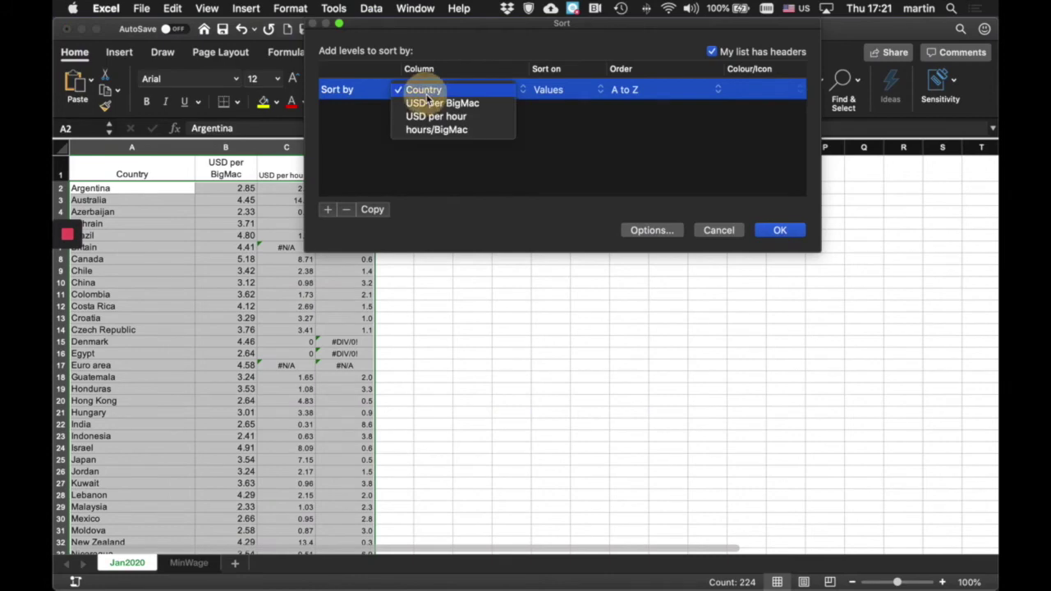
{"action": "left_click", "coordinate": [479, 131]}
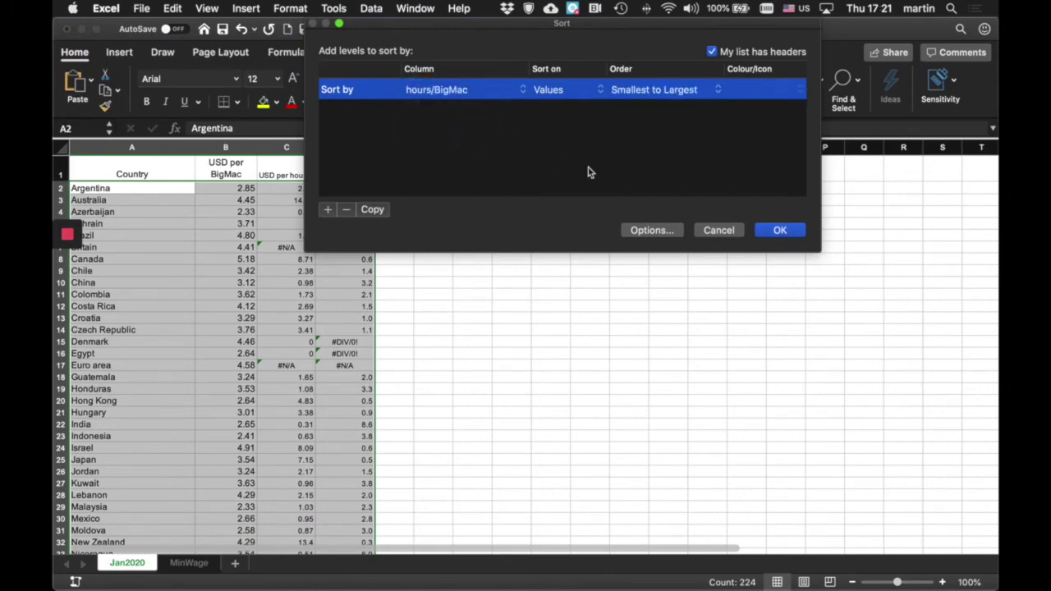
{"action": "left_click", "coordinate": [778, 232]}
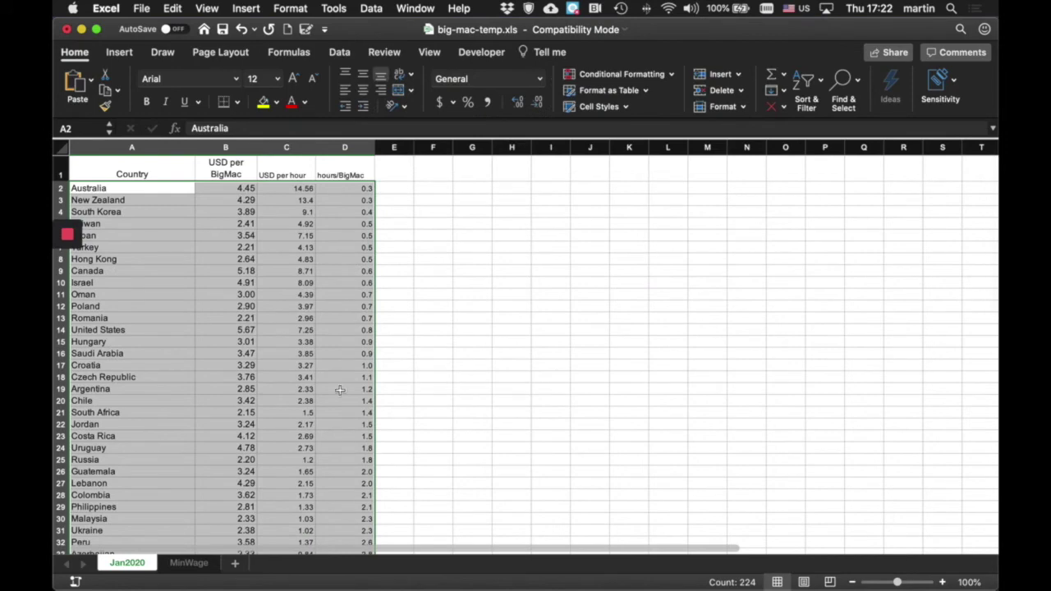
{"action": "scroll", "coordinate": [340, 391], "scroll_direction": "down", "scroll_amount": 10}
{"action": "scroll", "coordinate": [340, 391], "scroll_direction": "down", "scroll_amount": 1}
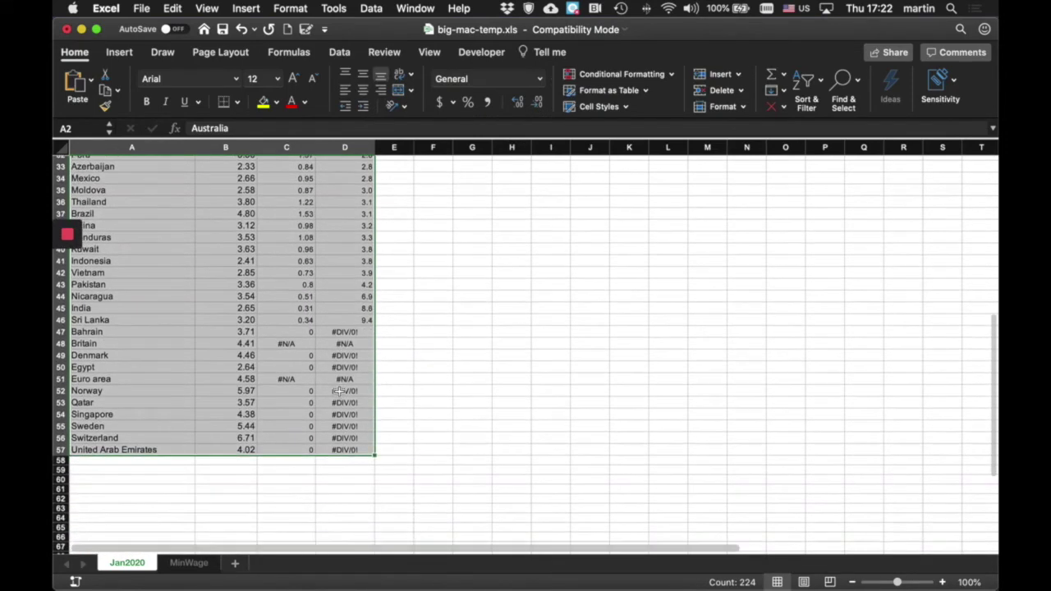
{"action": "mouse_move", "coordinate": [64, 335]}
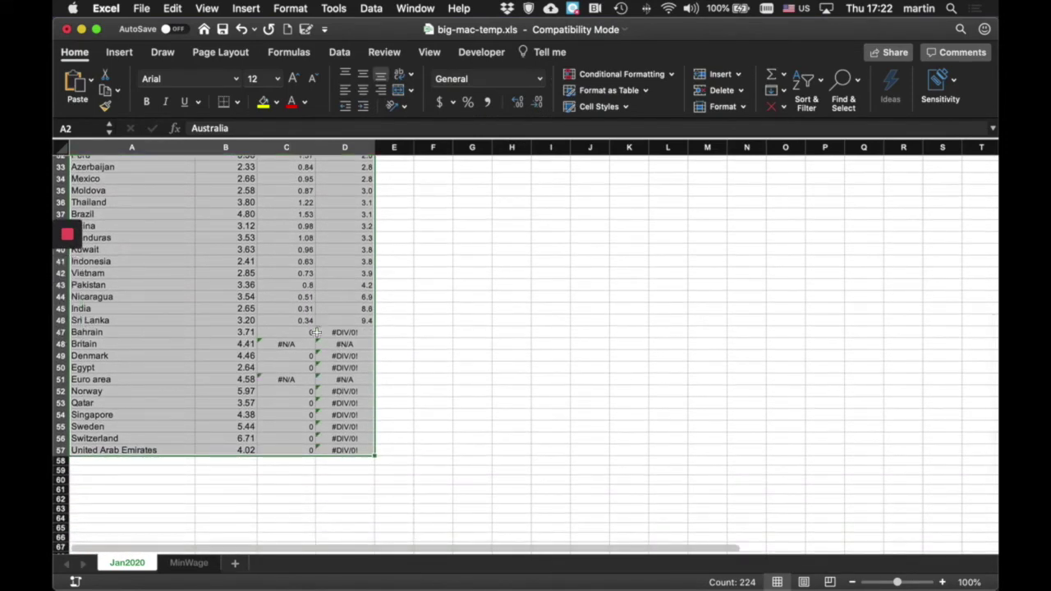
{"action": "left_click", "coordinate": [399, 332]}
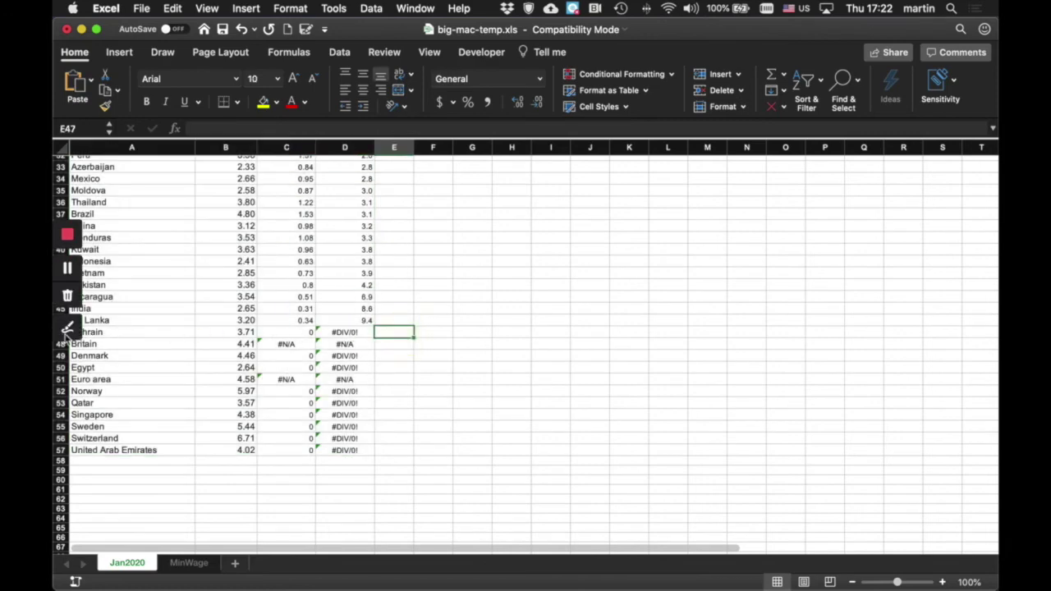
Step: Clear rows A47:D57 (Bahrain to United Arab Emirates) and return to the top of the sheet
{"action": "left_click", "coordinate": [170, 333]}
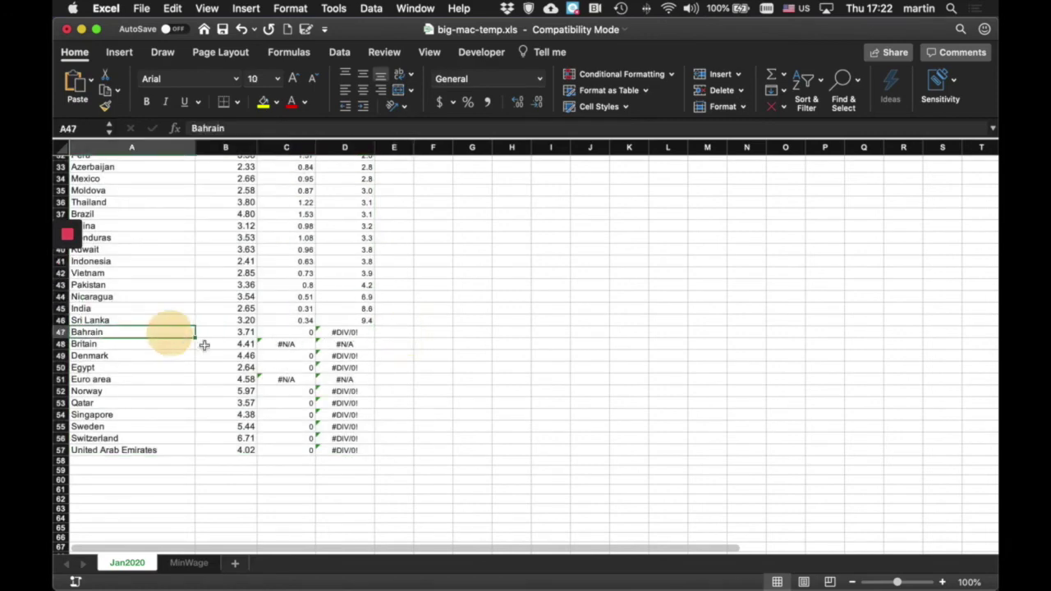
{"action": "left_click", "coordinate": [351, 451], "text": "shift"}
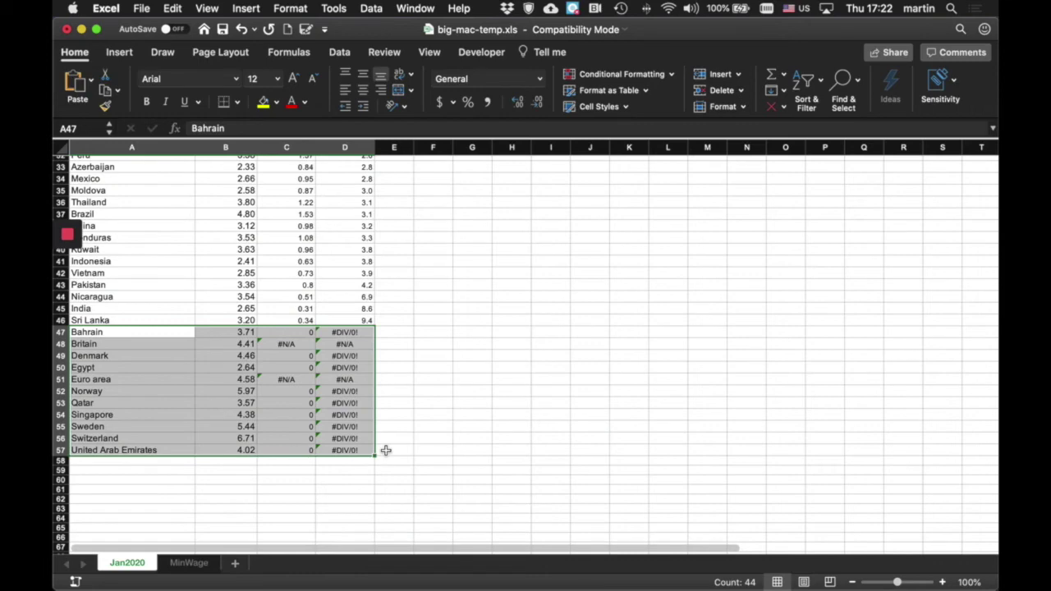
{"action": "key", "text": "Delete"}
{"action": "left_click", "coordinate": [433, 427]}
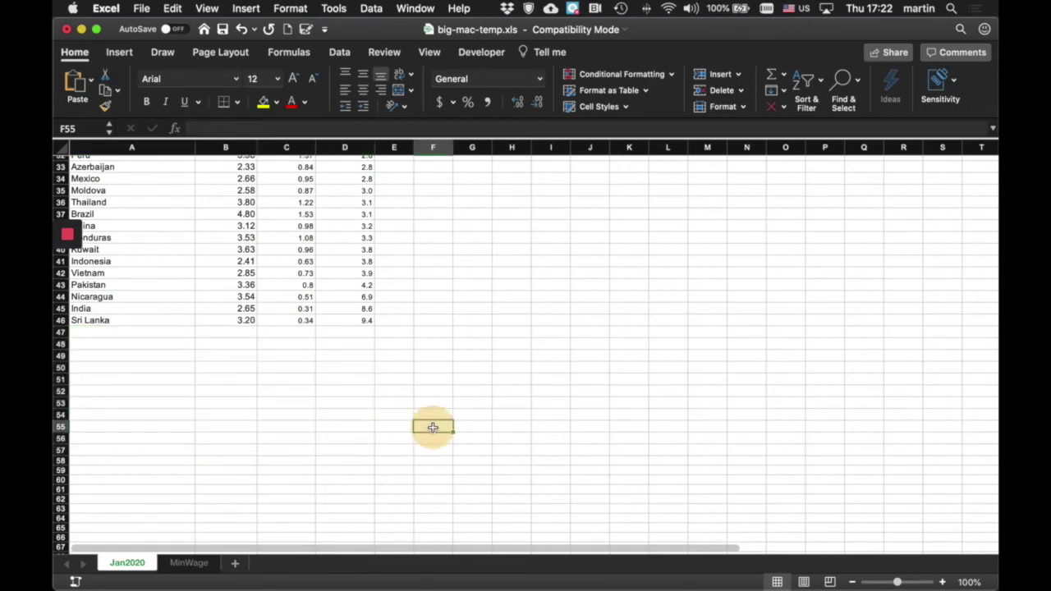
{"action": "scroll", "coordinate": [433, 427], "scroll_direction": "up", "scroll_amount": 10}
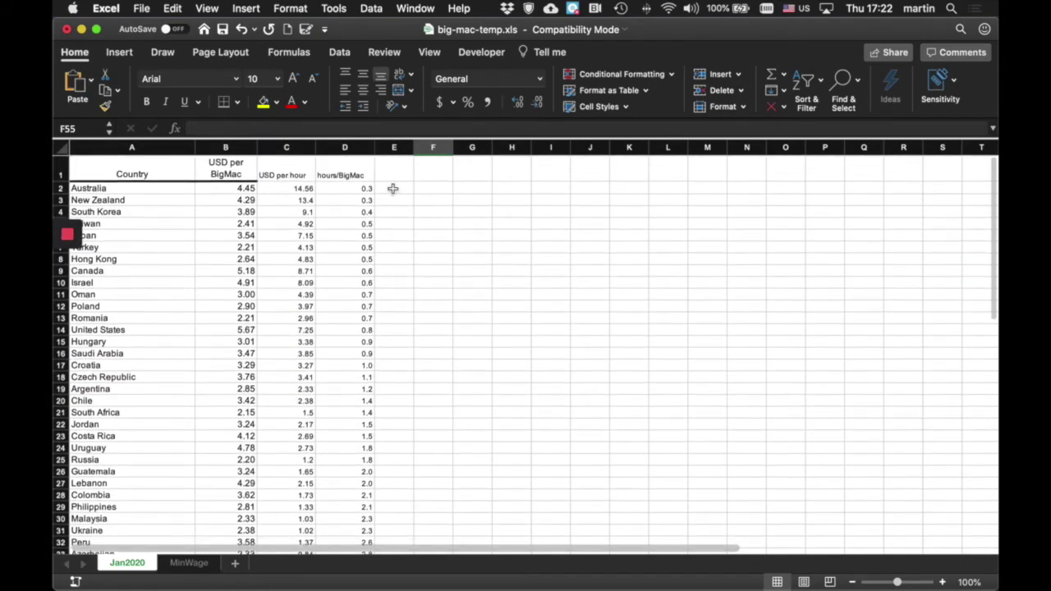
{"action": "left_click", "coordinate": [394, 189]}
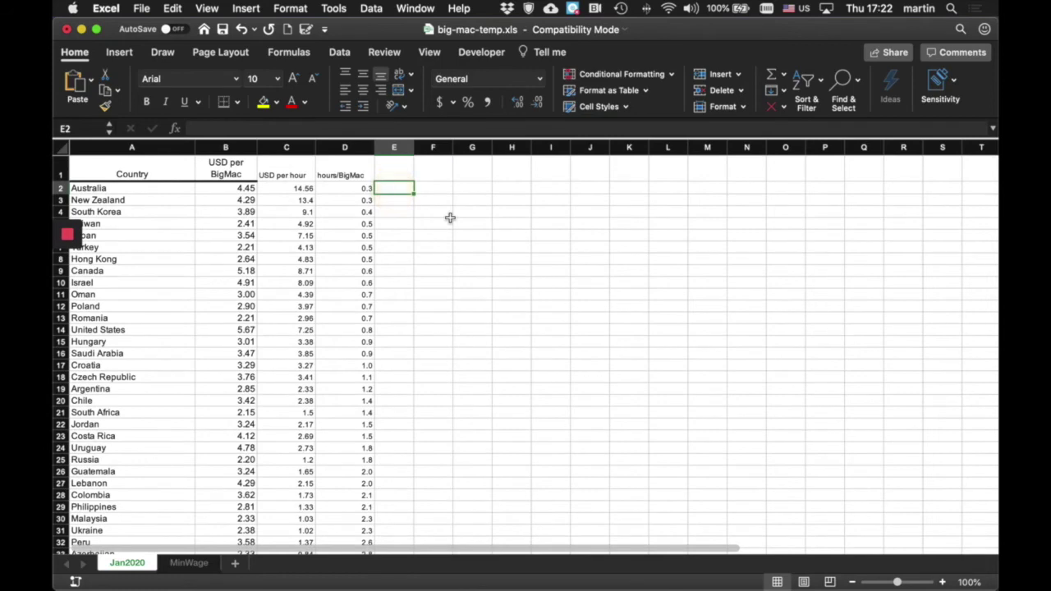
Step: Add a 'Rank' heading in cell E1
{"action": "left_click", "coordinate": [403, 174]}
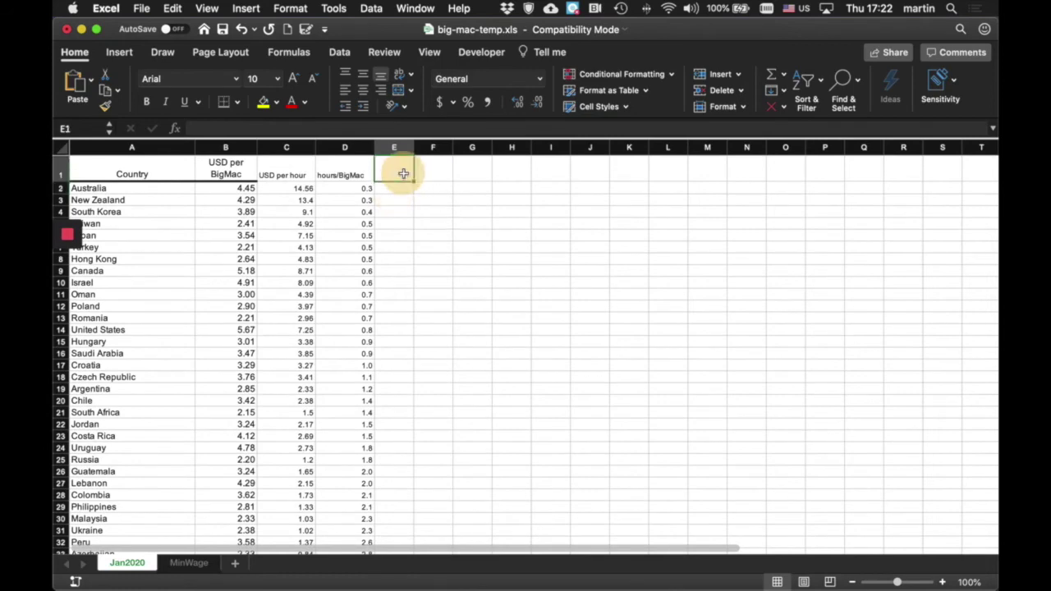
{"action": "type", "text": "Rank"}
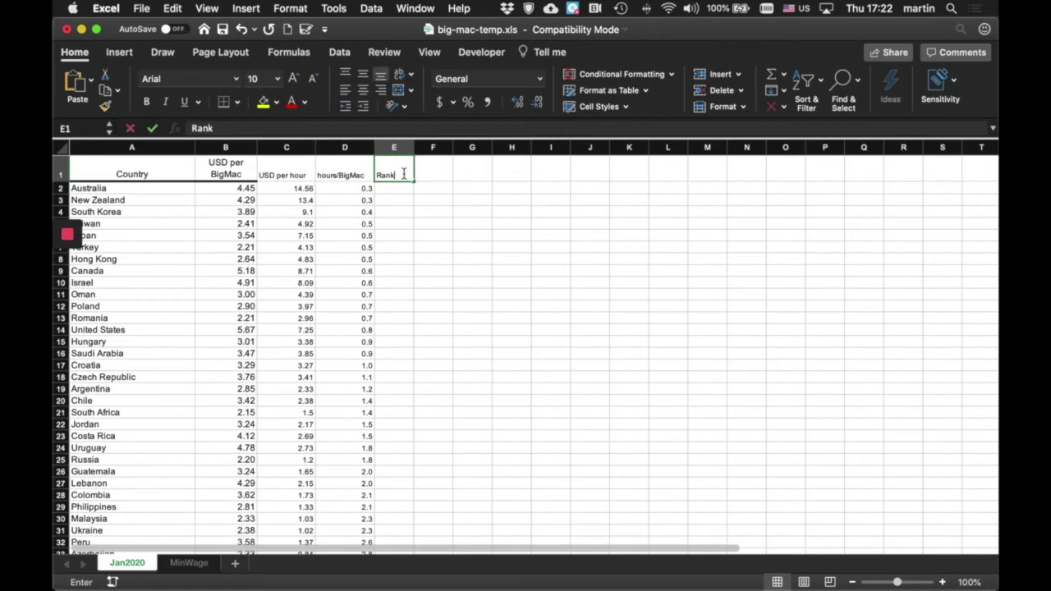
{"action": "key", "text": "Return"}
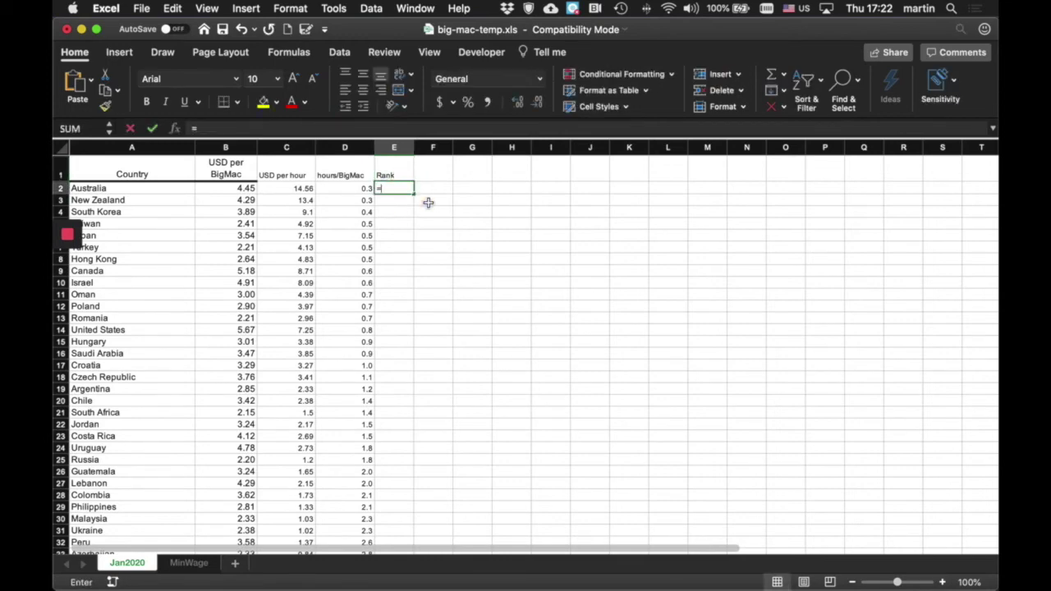
Step: Build a RANK formula in E2 ranking D2 within D2:D46 in ascending order
{"action": "type", "text": "=rank("}
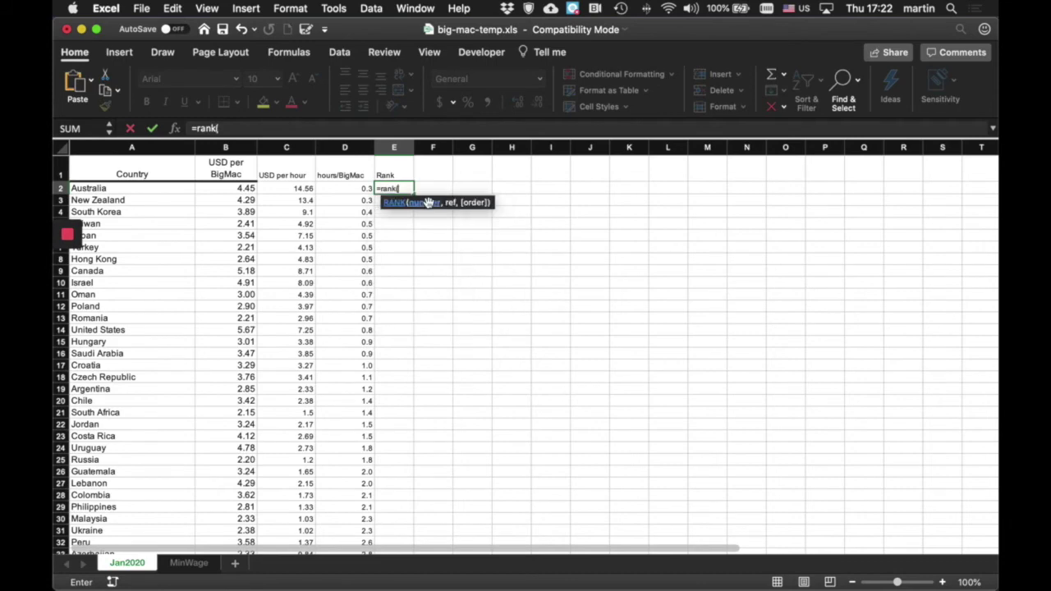
{"action": "left_click", "coordinate": [350, 186]}
{"action": "left_click", "coordinate": [347, 188]}
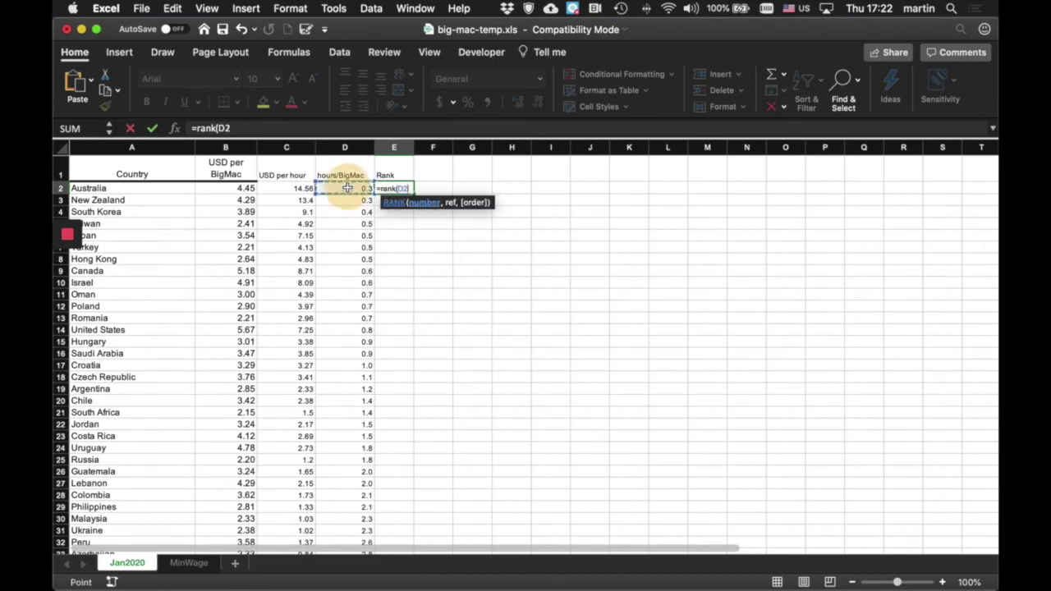
{"action": "type", "text": ","}
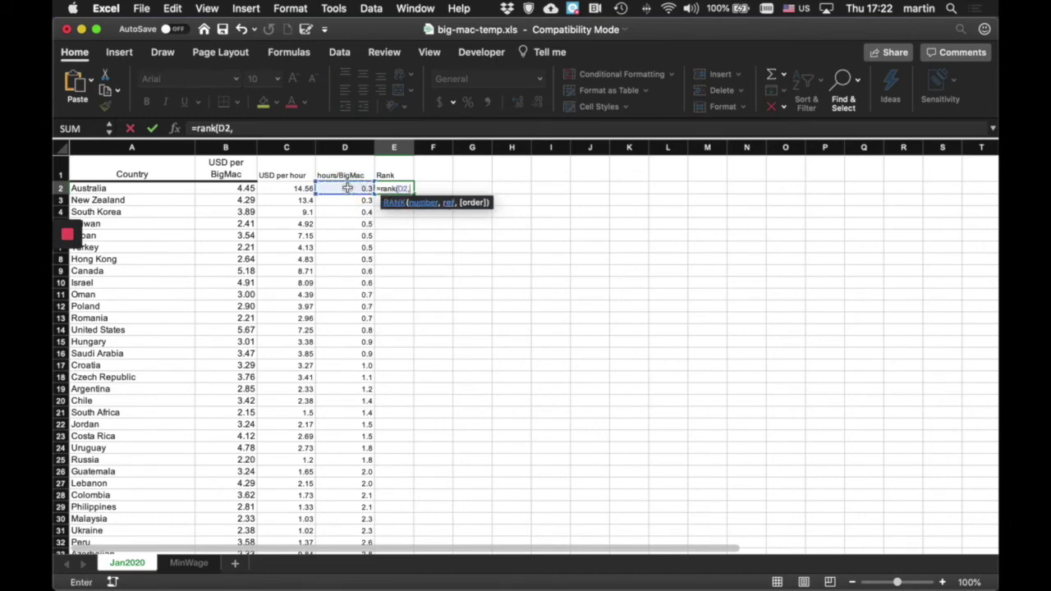
{"action": "left_click_drag", "start_coordinate": [351, 191], "coordinate": [370, 468]}
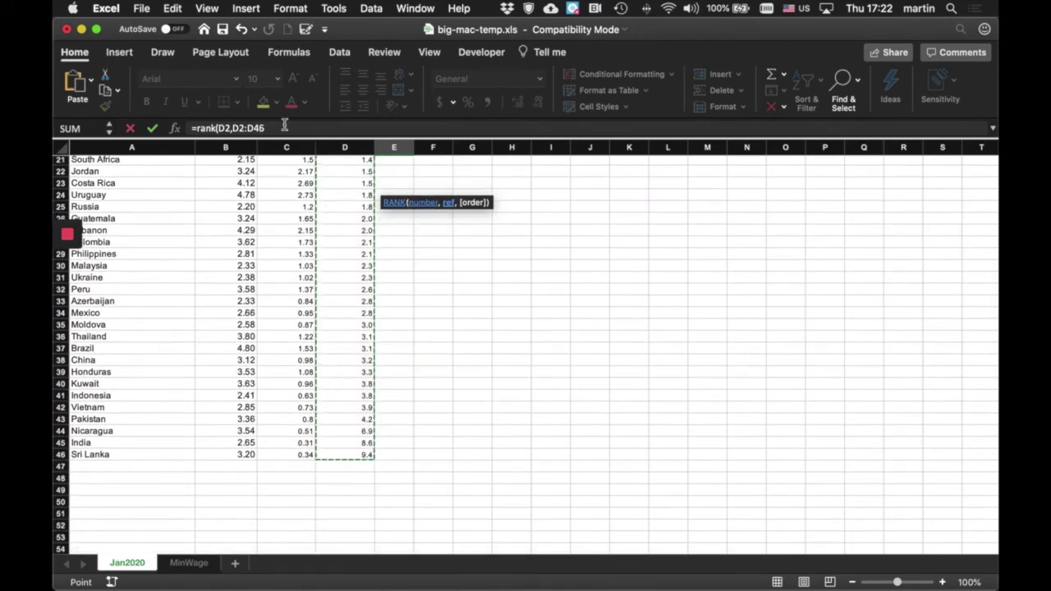
{"action": "left_click", "coordinate": [291, 129]}
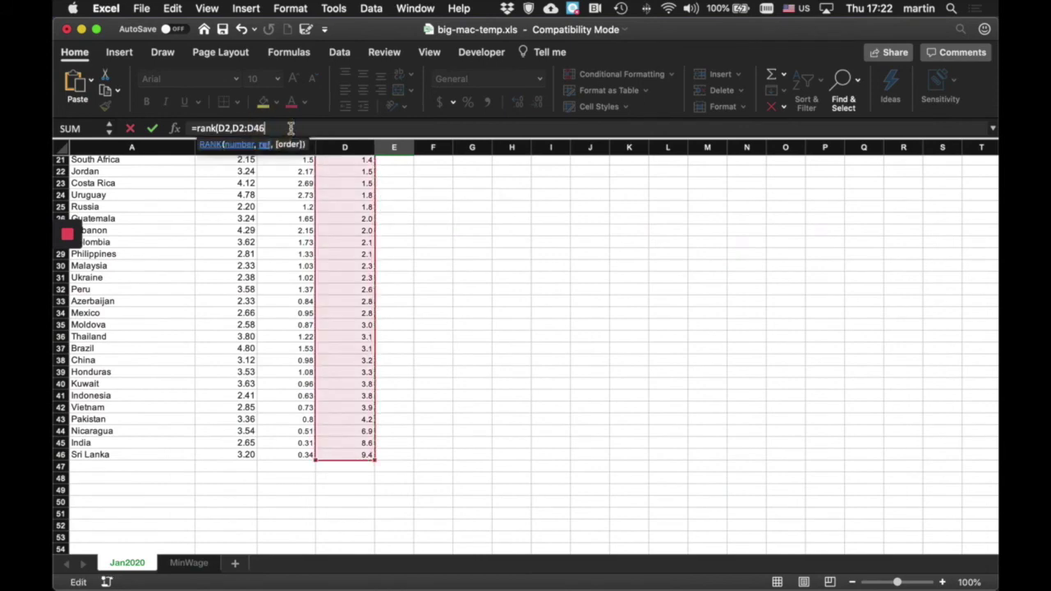
{"action": "type", "text": ","}
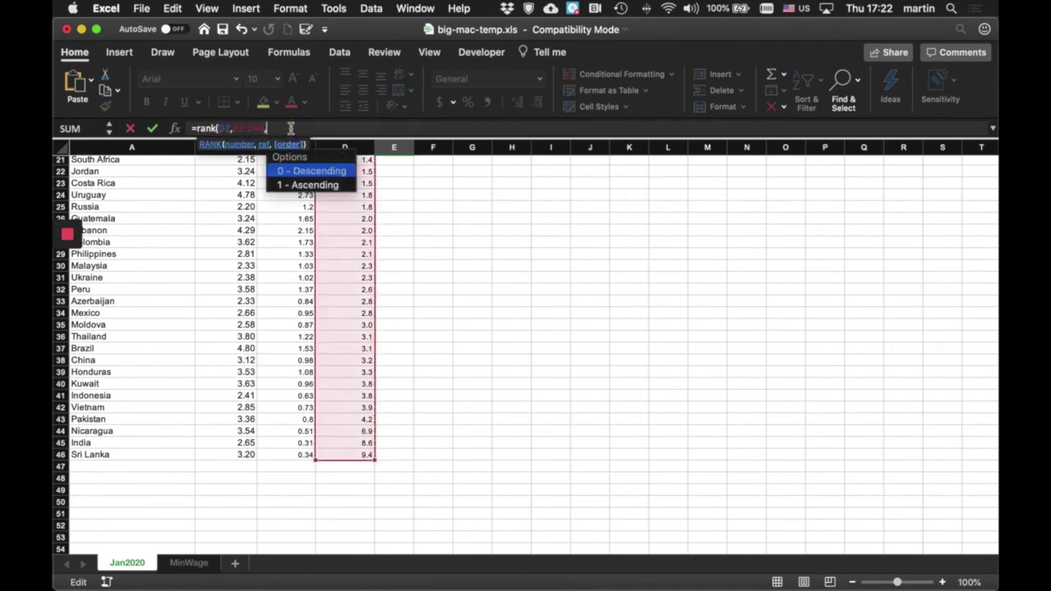
{"action": "double_click", "coordinate": [310, 185]}
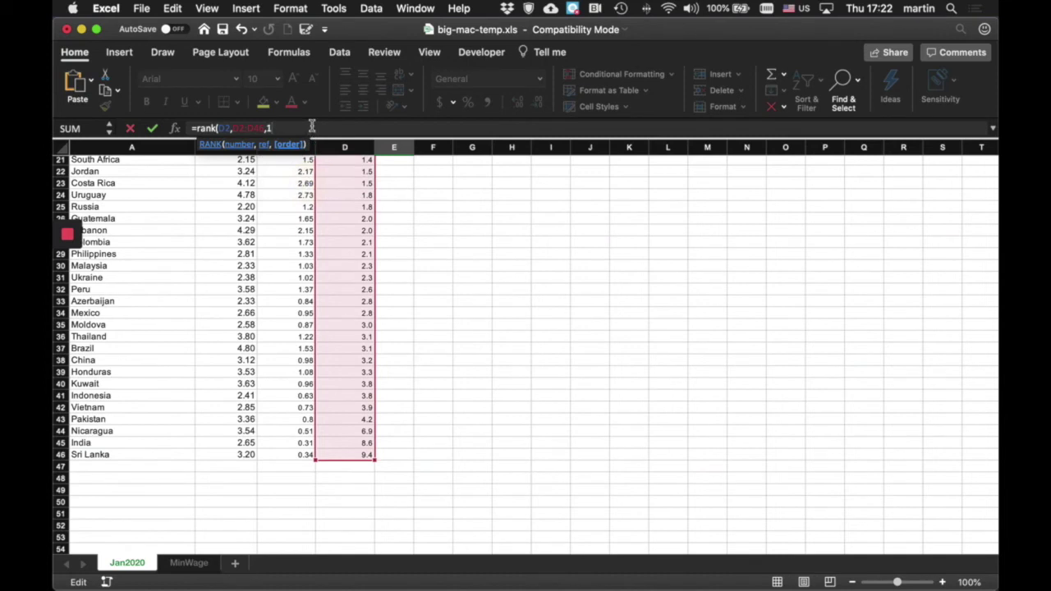
{"action": "type", "text": ")"}
Step: Make the range absolute and commit =RANK(D2,$D$2:$D$46,1) in E2
{"action": "double_click", "coordinate": [241, 129]}
{"action": "scroll", "coordinate": [289, 147], "scroll_direction": "up", "scroll_amount": 5}
{"action": "key", "text": "super+t"}
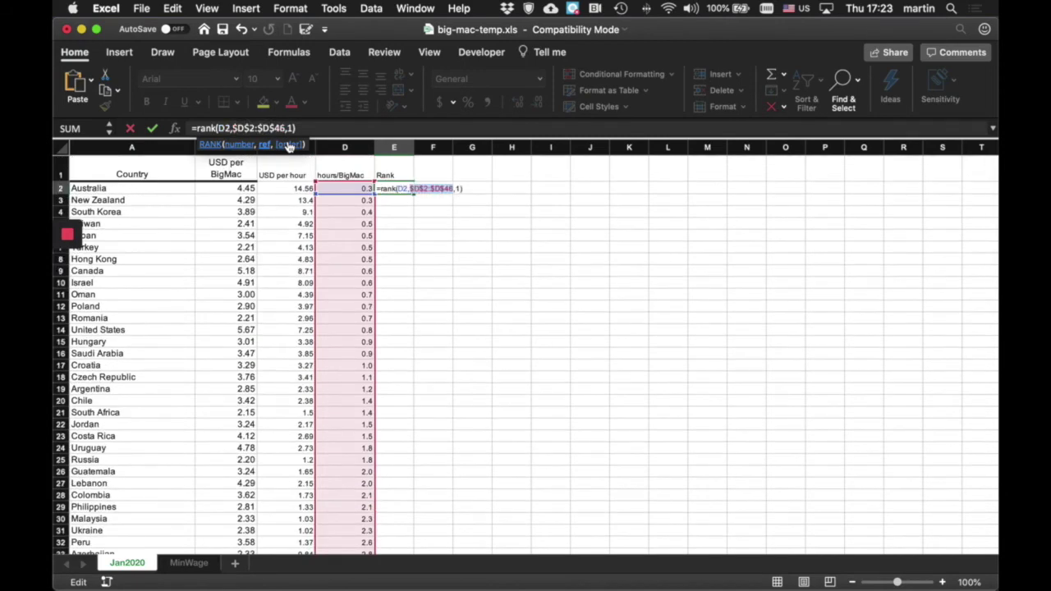
{"action": "key", "text": "Return"}
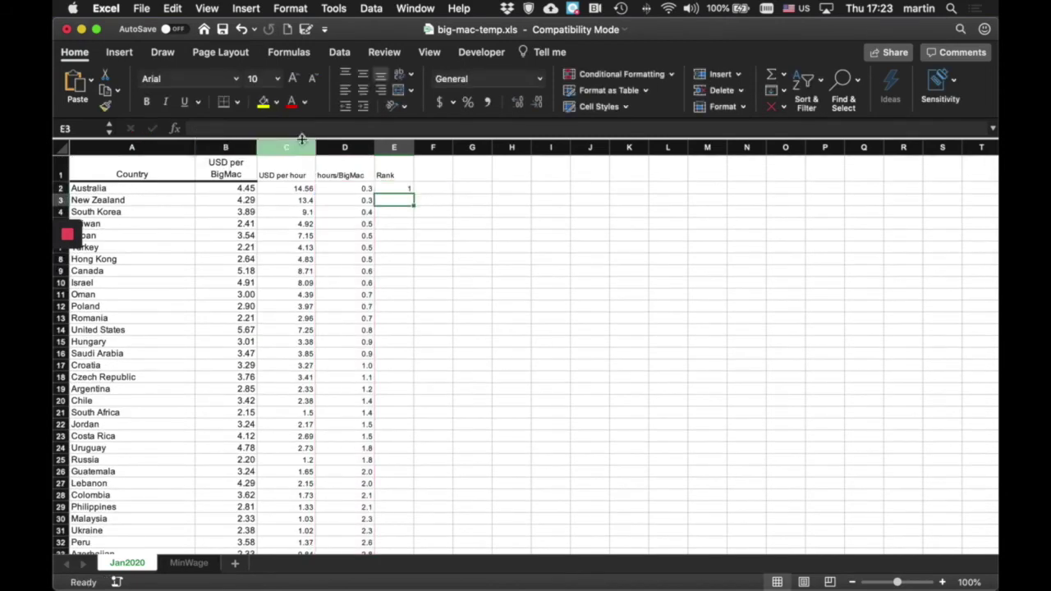
{"action": "left_click", "coordinate": [397, 190]}
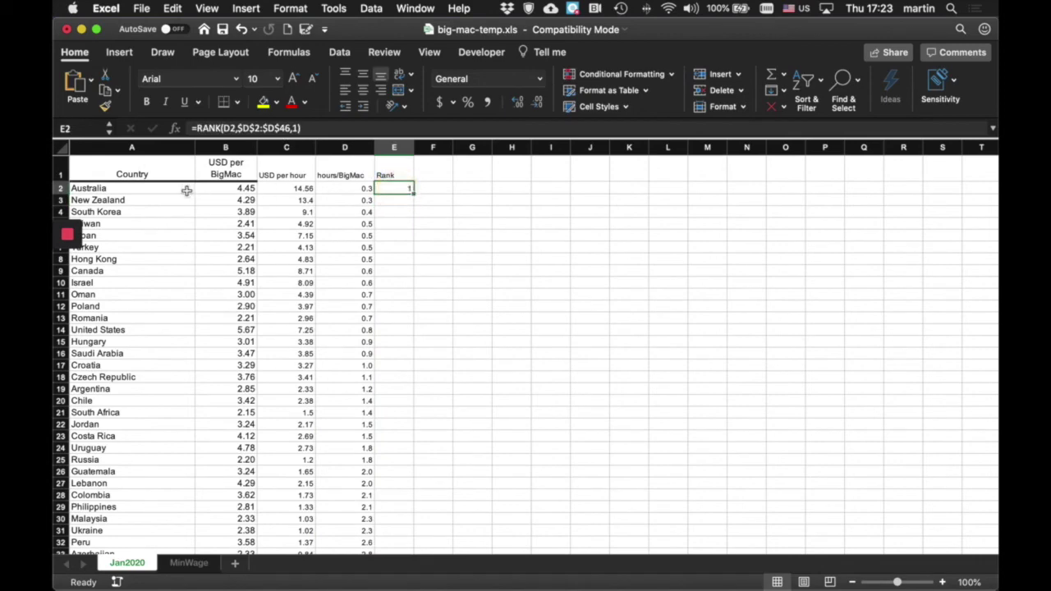
Step: Fill the RANK formula from E2 down to E46 and check ranks 1 to 45
{"action": "double_click", "coordinate": [414, 192]}
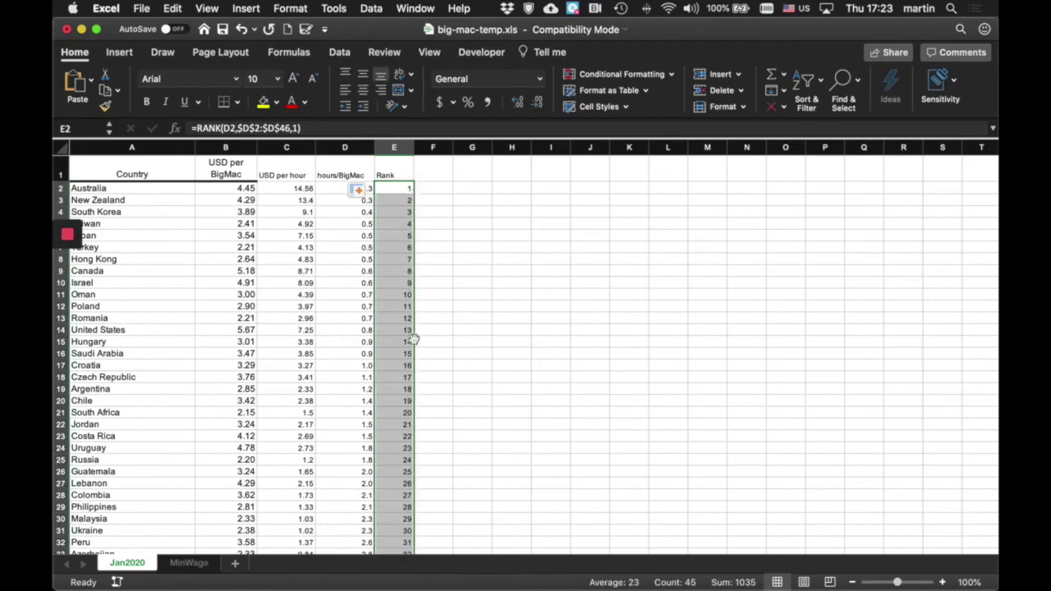
{"action": "scroll", "coordinate": [408, 335], "scroll_direction": "down", "scroll_amount": 5}
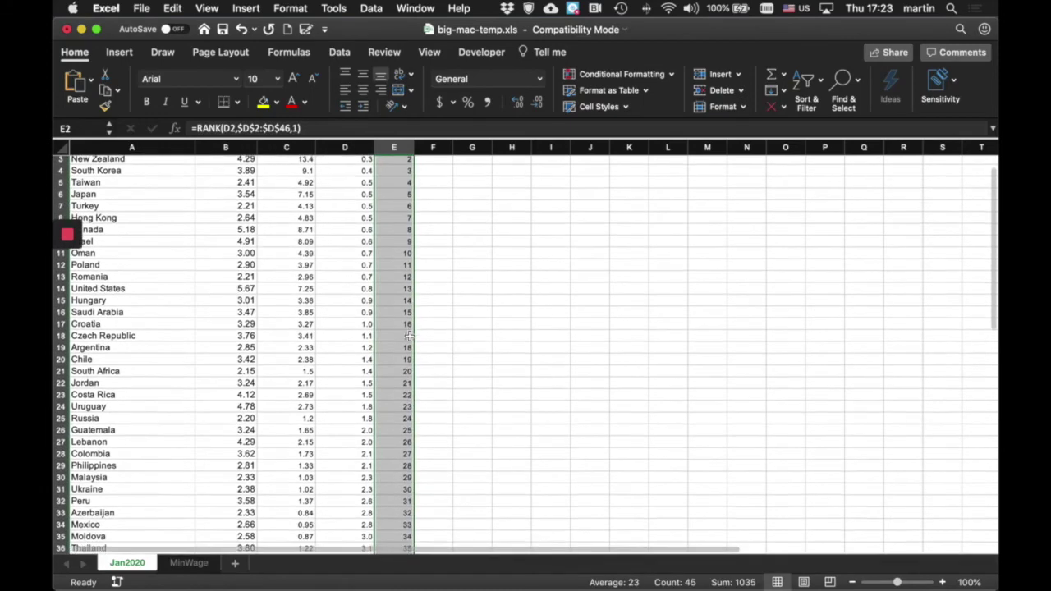
{"action": "scroll", "coordinate": [408, 335], "scroll_direction": "down", "scroll_amount": 6}
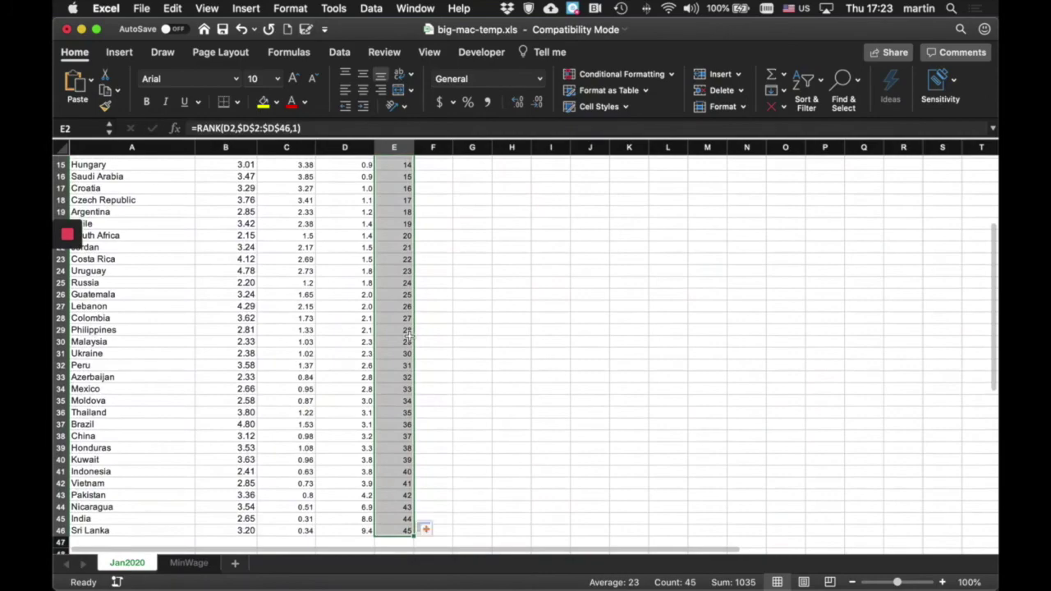
{"action": "scroll", "coordinate": [409, 335], "scroll_direction": "up", "scroll_amount": 11}
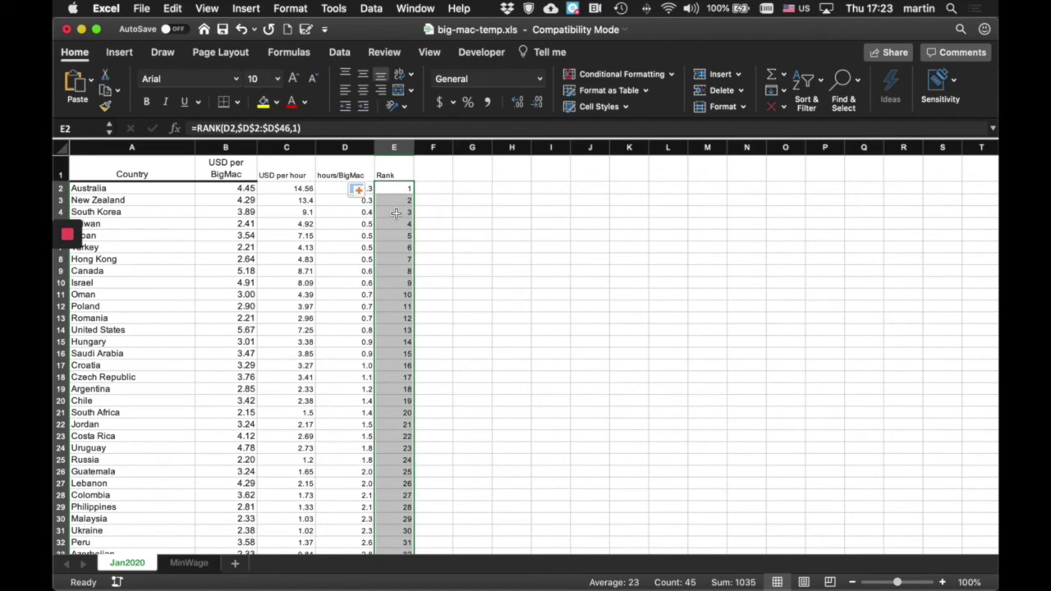
{"action": "scroll", "coordinate": [396, 213], "scroll_direction": "right", "scroll_amount": 3}
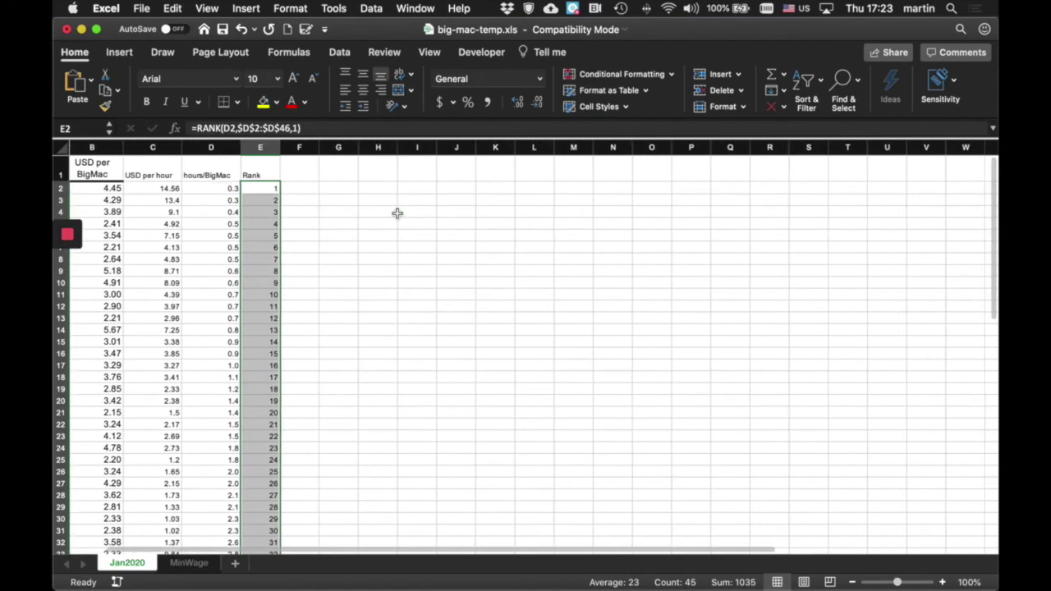
{"action": "scroll", "coordinate": [397, 214], "scroll_direction": "left", "scroll_amount": 3}
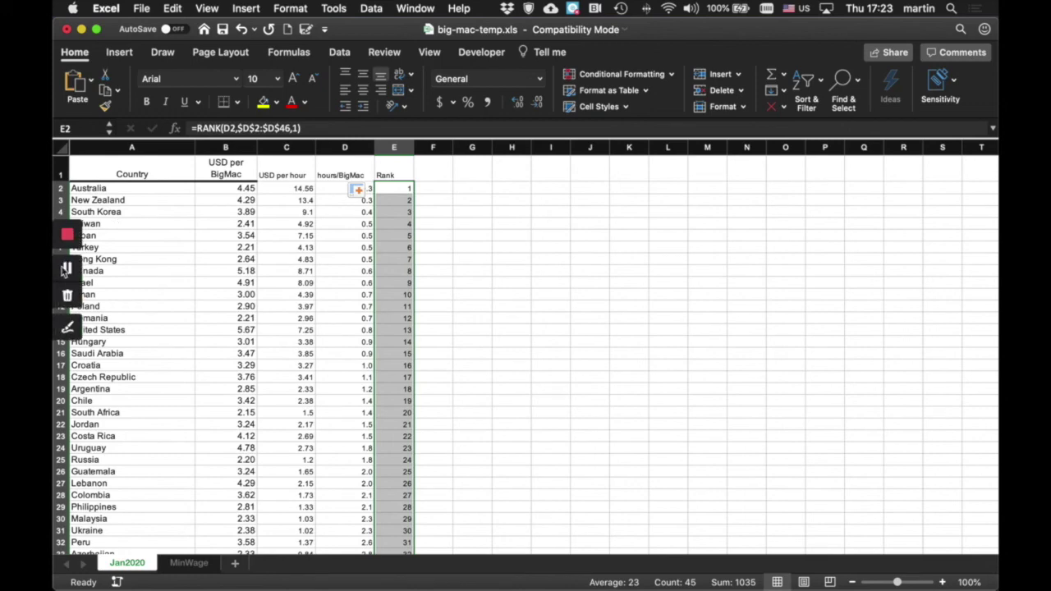
{"action": "left_click", "coordinate": [68, 271]}
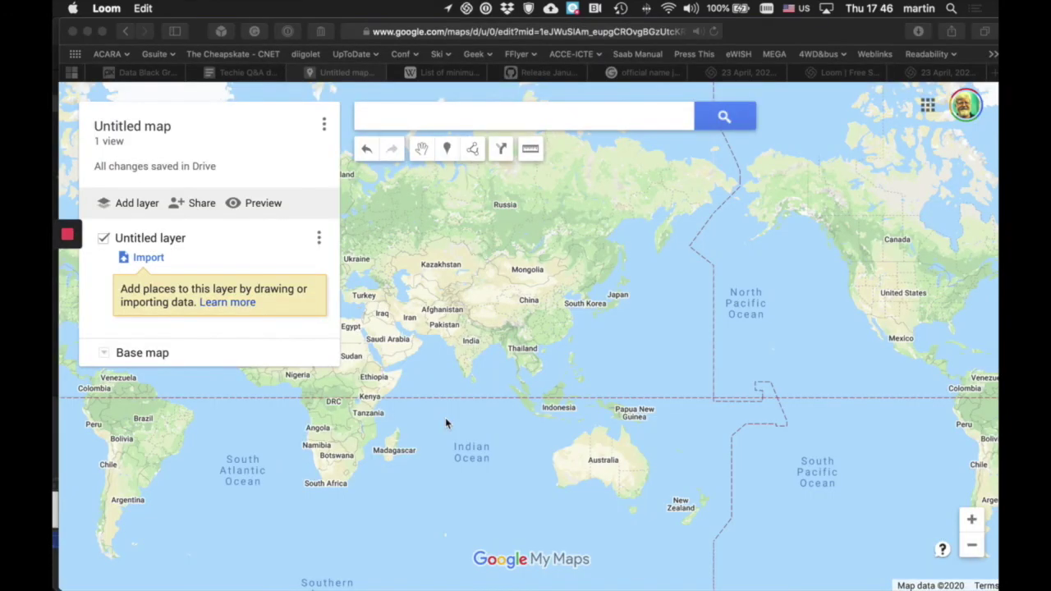
Step: Upload big-mac-temp.xls from the computer into the map's untitled layer
{"action": "left_click", "coordinate": [151, 259]}
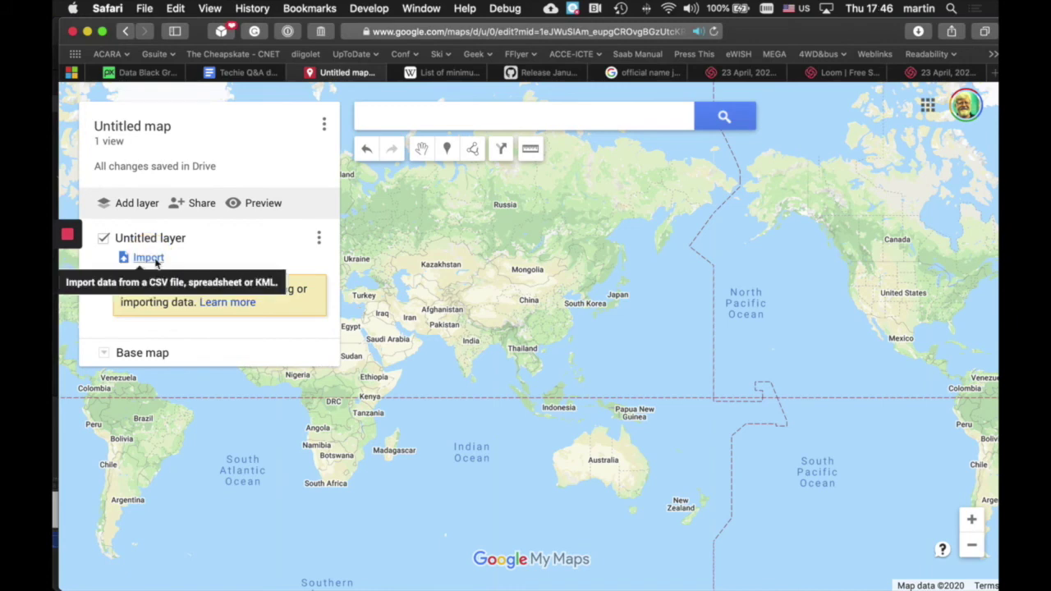
{"action": "left_click", "coordinate": [156, 261]}
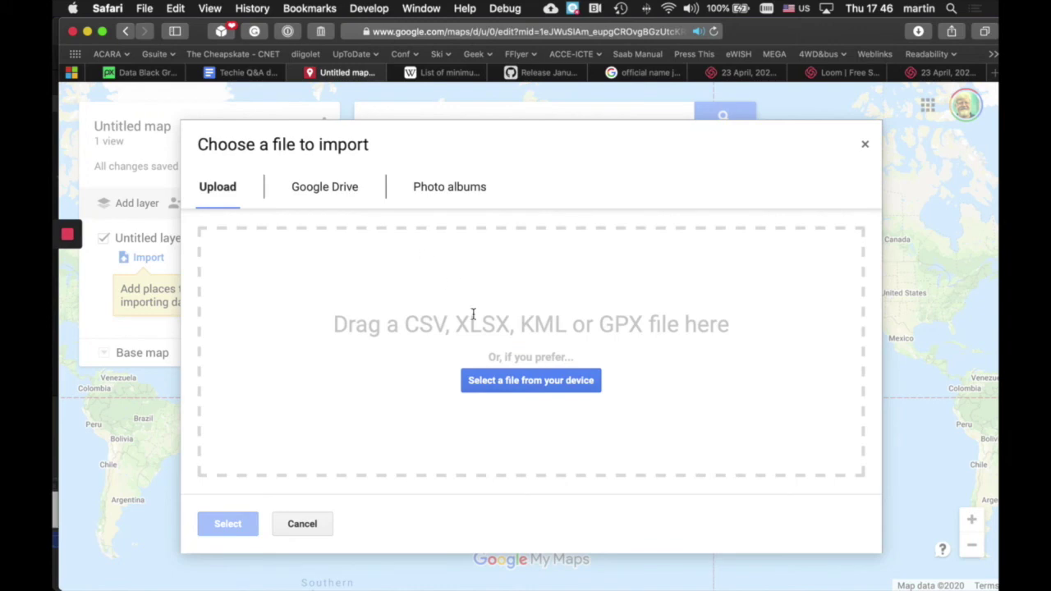
{"action": "left_click", "coordinate": [532, 385]}
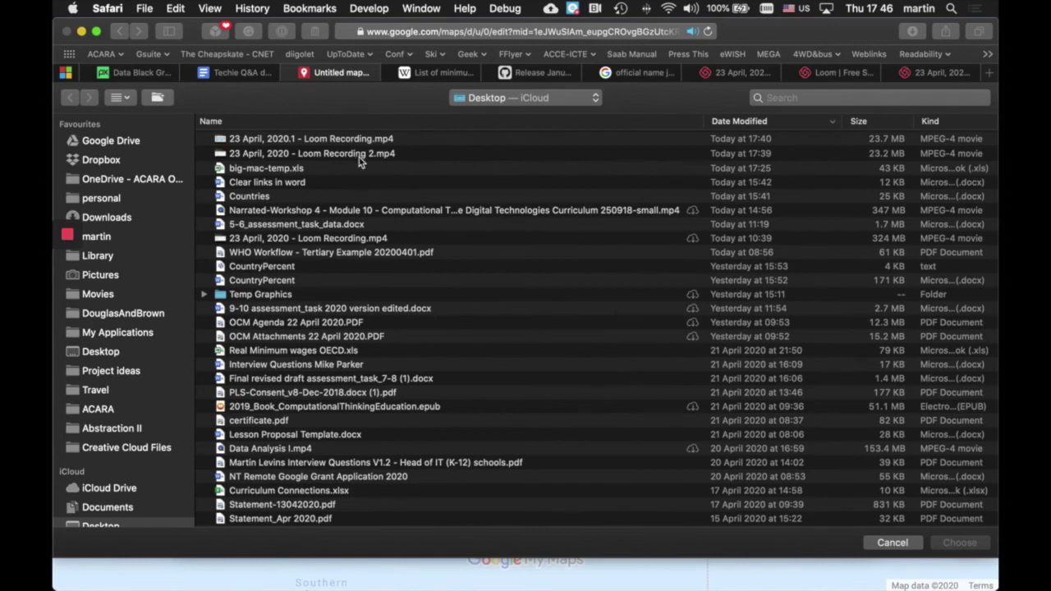
{"action": "left_click", "coordinate": [296, 169]}
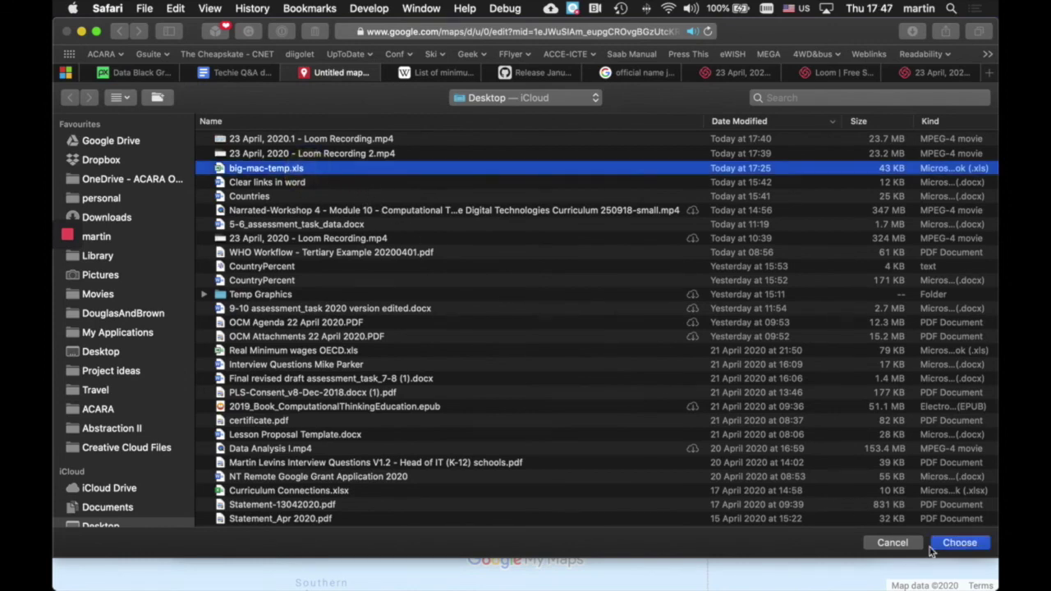
{"action": "left_click", "coordinate": [958, 542]}
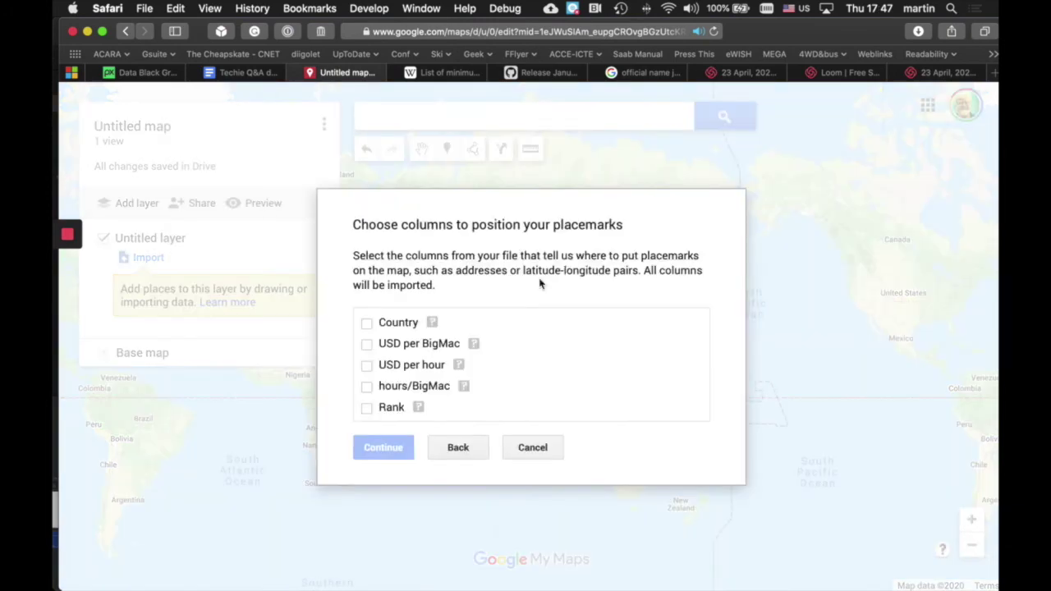
Step: Position the placemarks by the Country column and title them by Rank
{"action": "left_click", "coordinate": [401, 326]}
{"action": "left_click", "coordinate": [393, 451]}
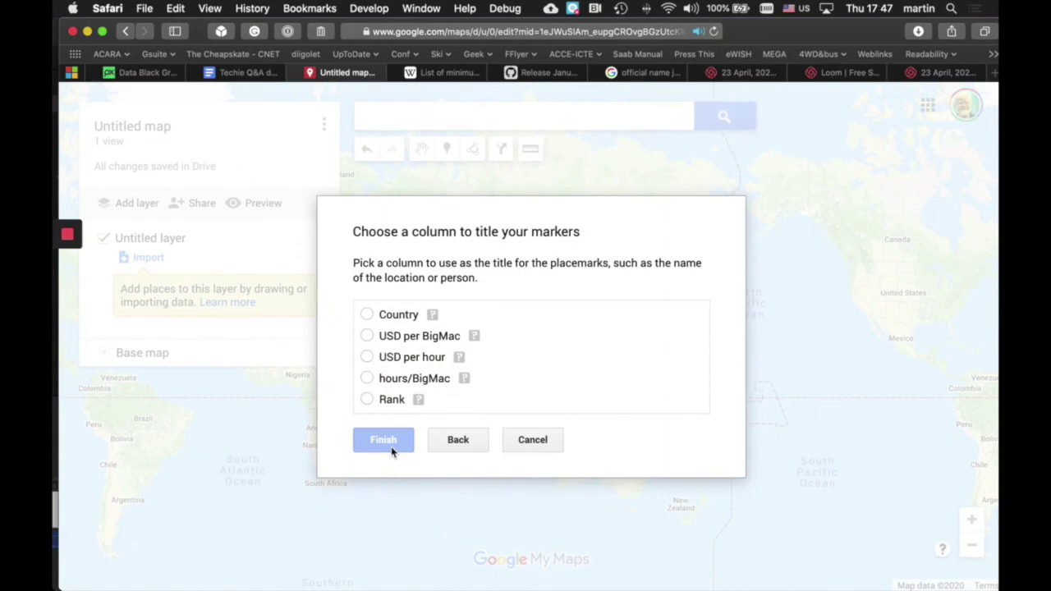
{"action": "left_click", "coordinate": [388, 403]}
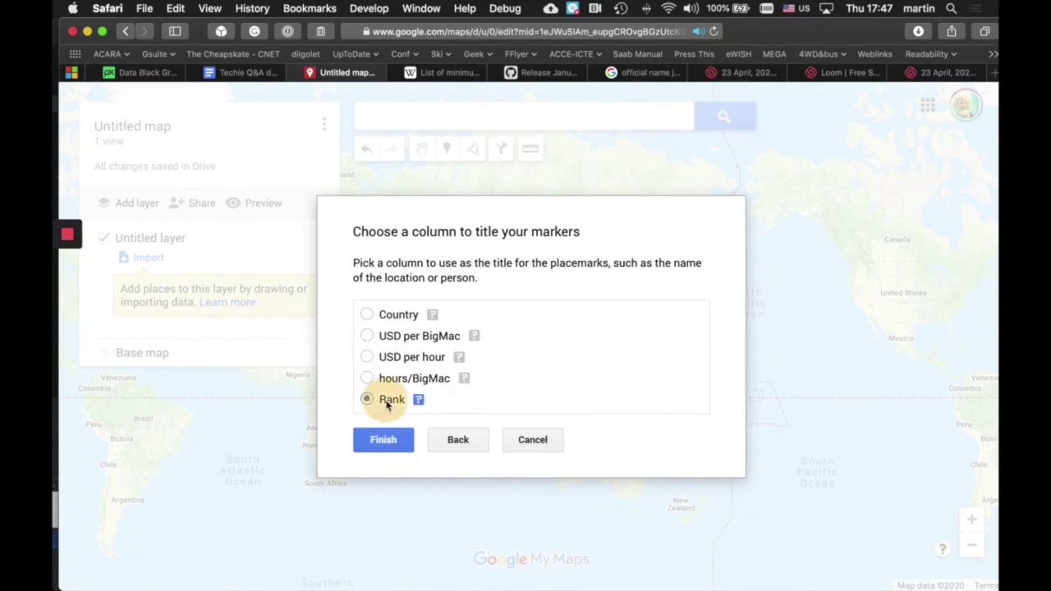
{"action": "left_click", "coordinate": [394, 443]}
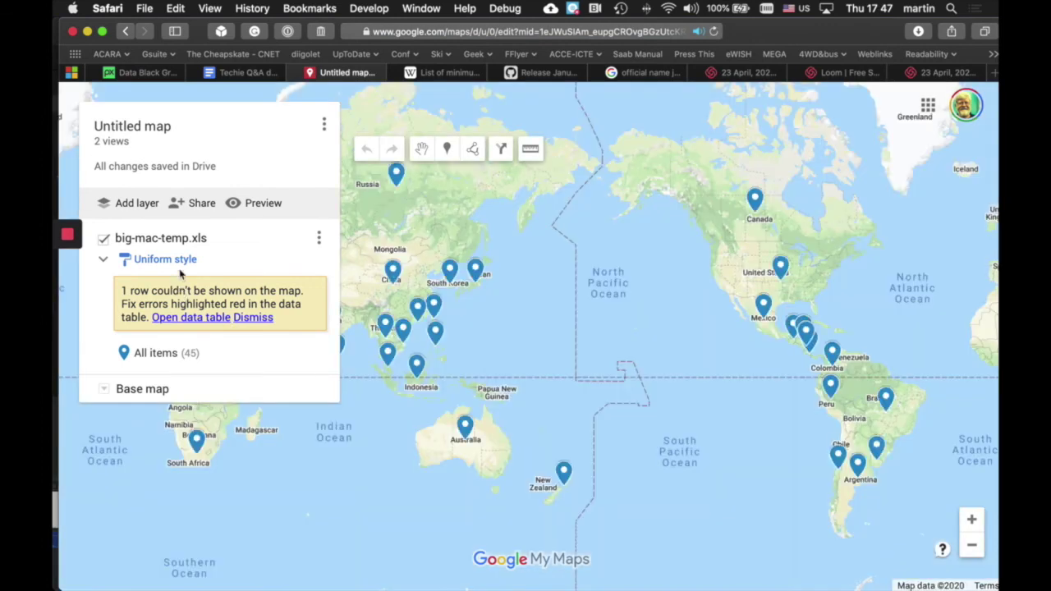
{"action": "left_click", "coordinate": [189, 319]}
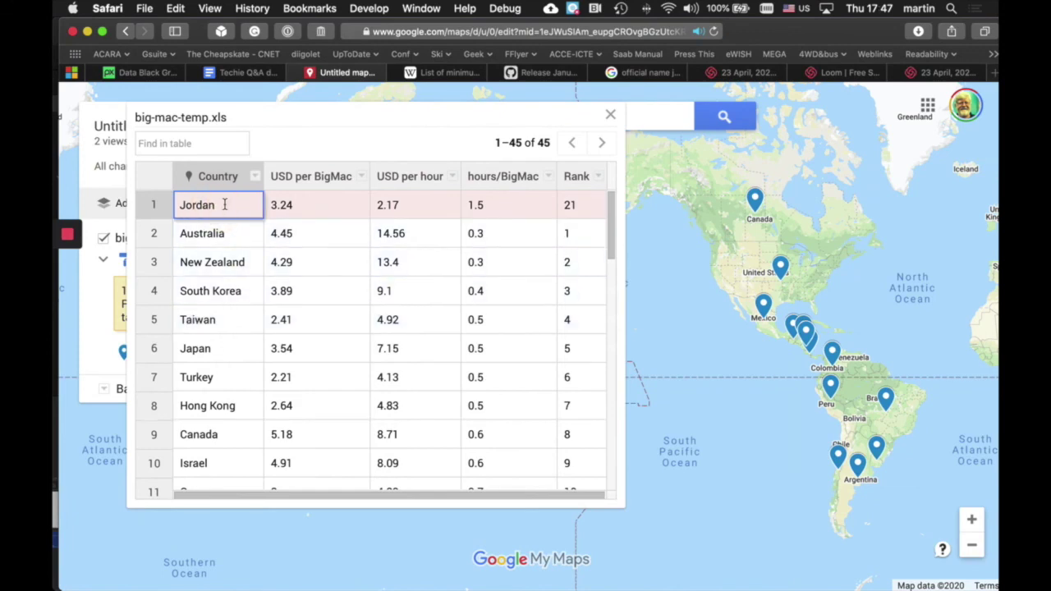
Step: Replace 'Jordan' with 'the Hashemite Kingdom of Jordan' in the layer's data table
{"action": "left_click_drag", "start_coordinate": [223, 206], "coordinate": [160, 206]}
{"action": "type", "text": "the Hashemite Kingdom of Jordan"}
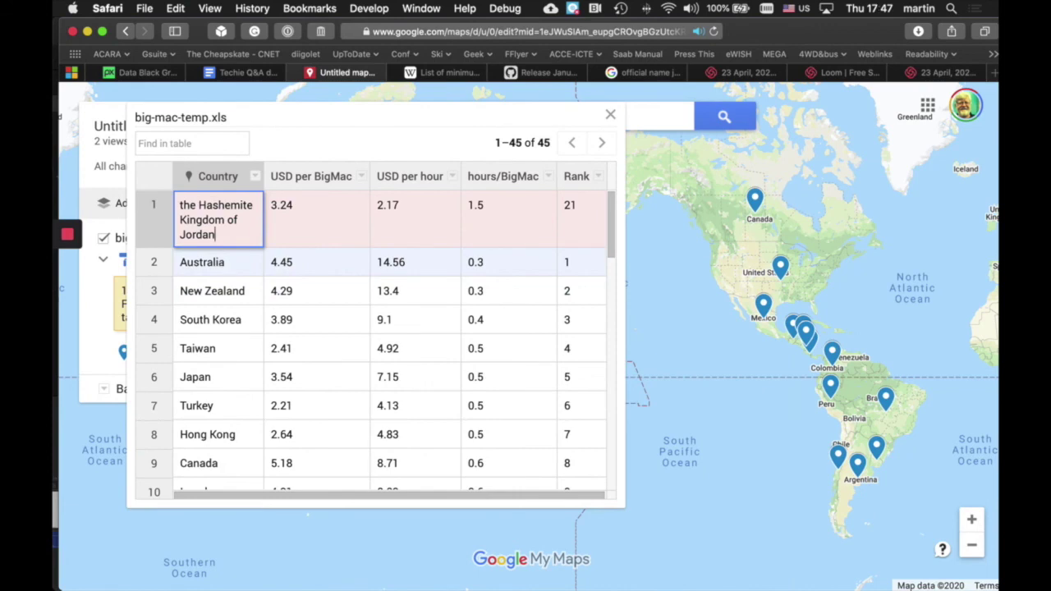
{"action": "key", "text": "Tab"}
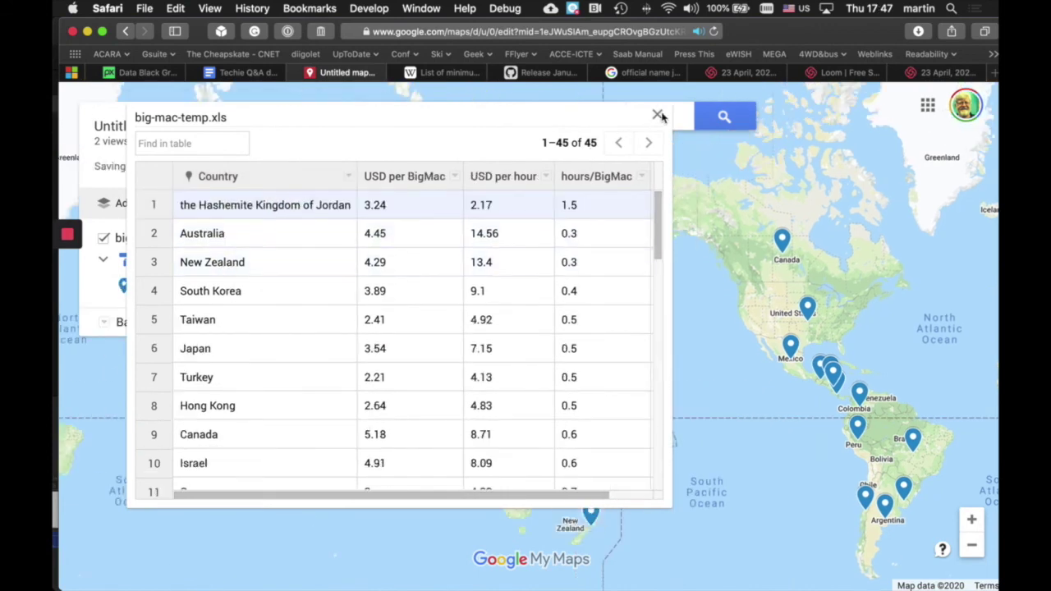
{"action": "left_click", "coordinate": [658, 115]}
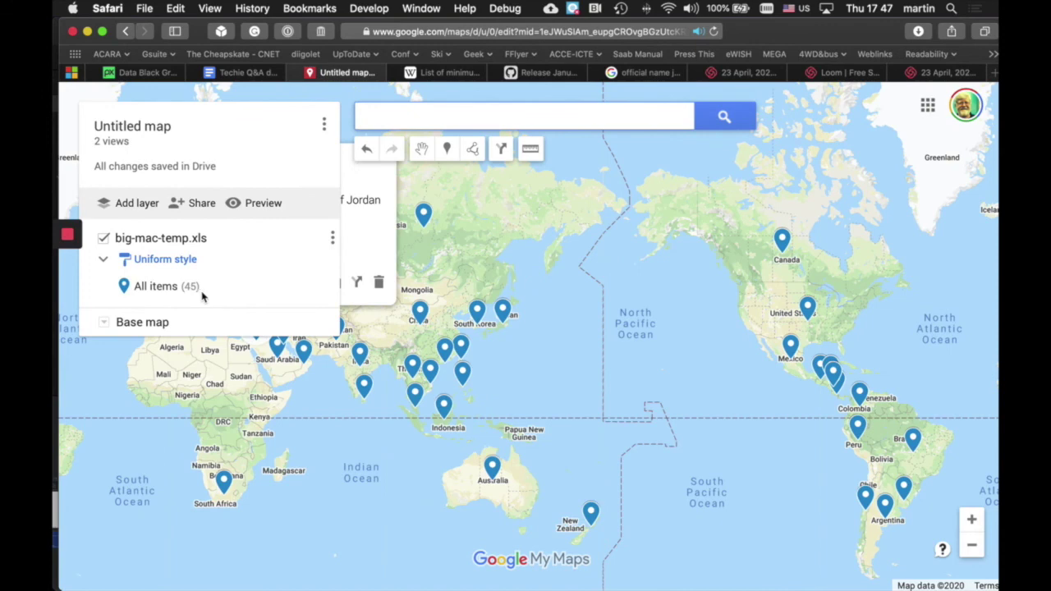
Step: Set the layer's marker labels to Rank and pan the map toward Europe and Africa
{"action": "left_click", "coordinate": [165, 259]}
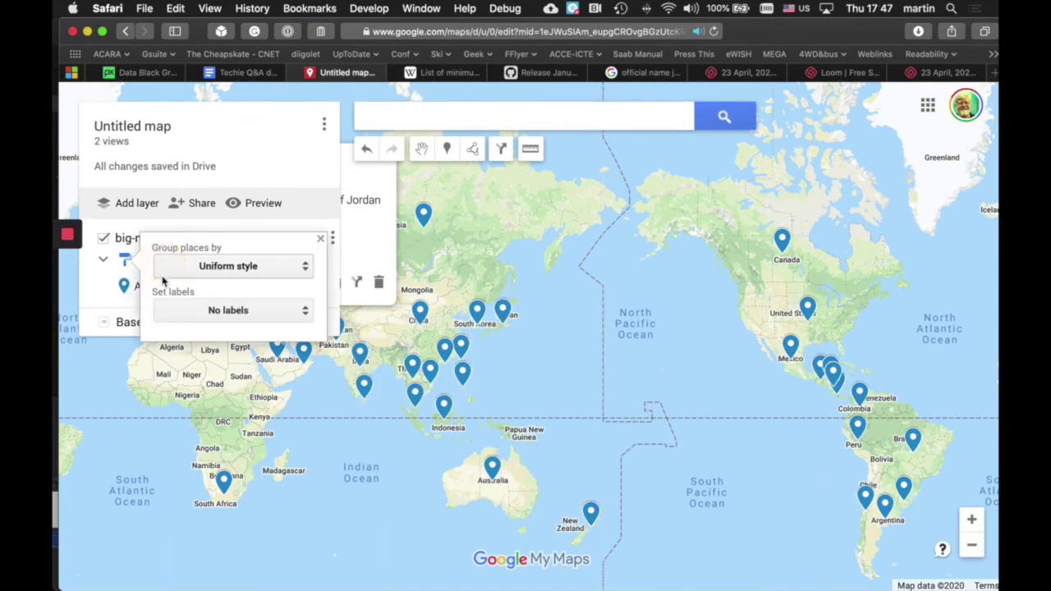
{"action": "left_click", "coordinate": [224, 312]}
{"action": "left_click", "coordinate": [217, 451]}
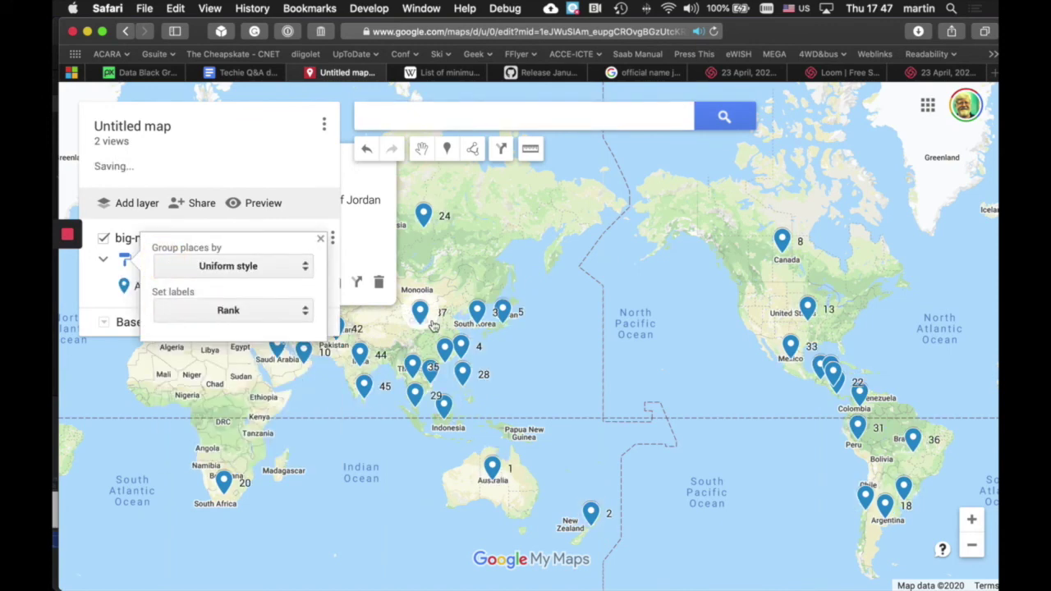
{"action": "left_click", "coordinate": [321, 240]}
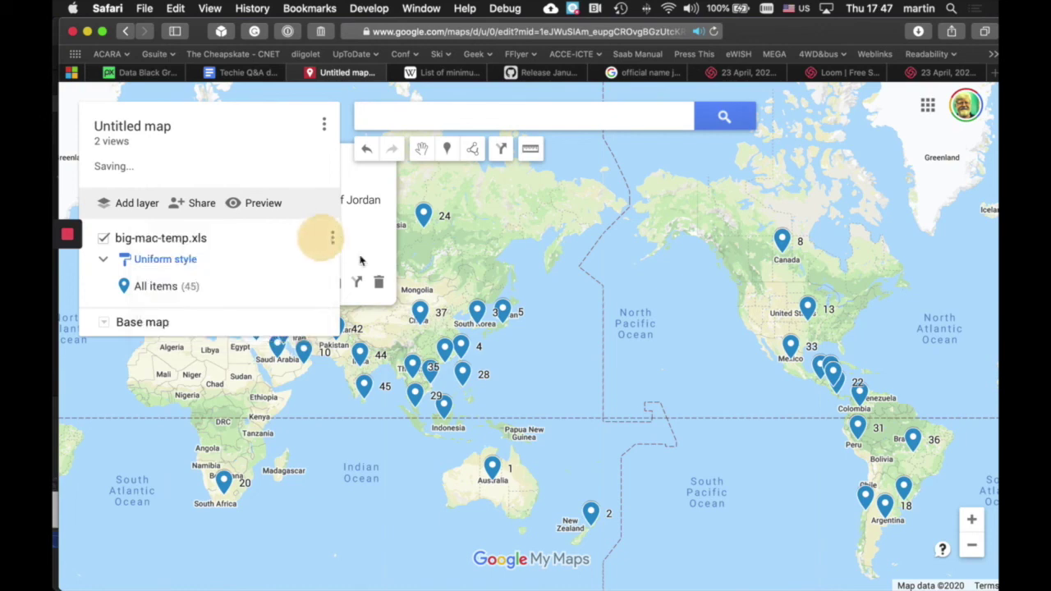
{"action": "left_click_drag", "start_coordinate": [547, 397], "coordinate": [713, 353]}
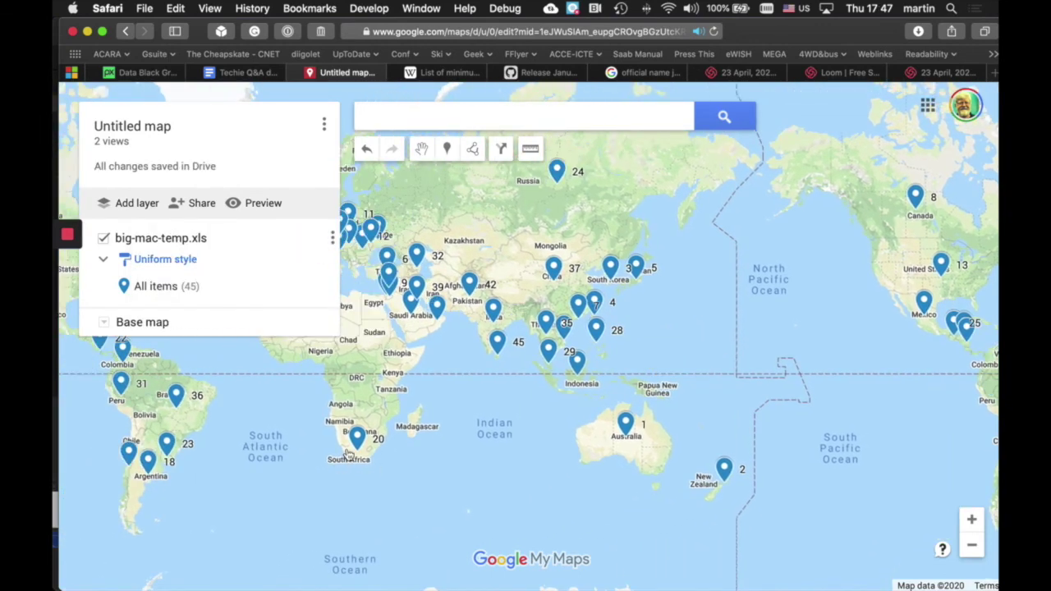